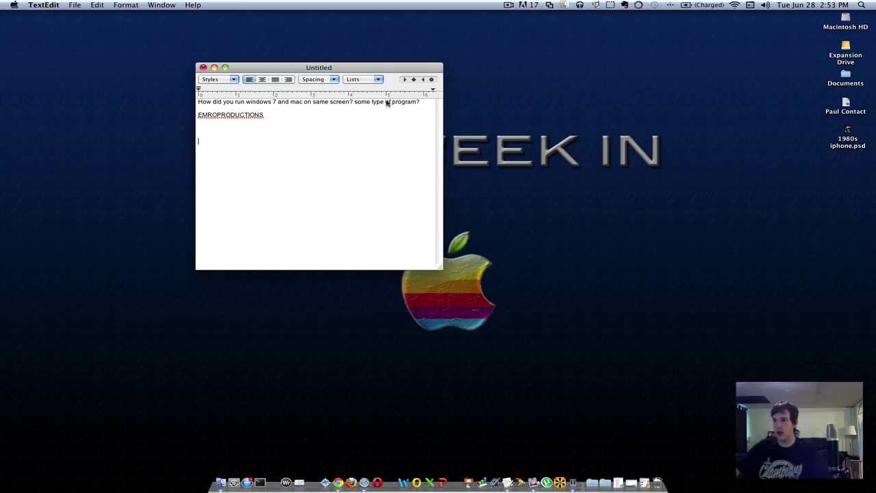
click(214, 67)
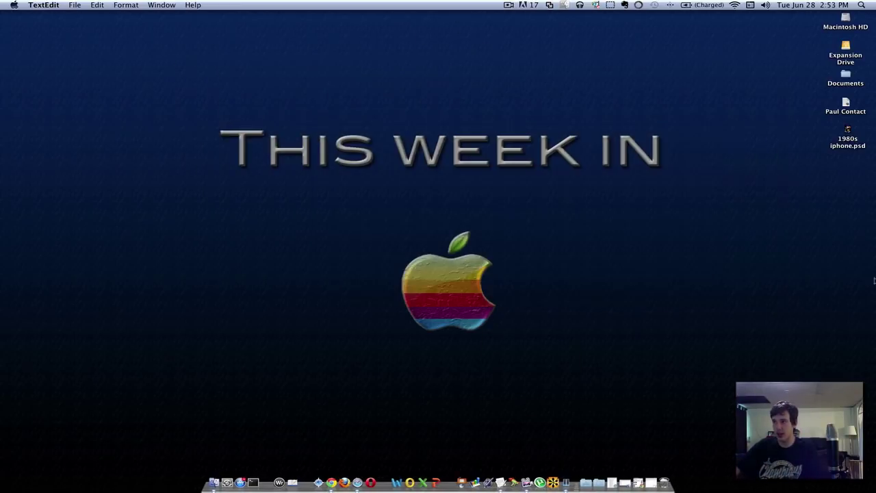
drag(722, 280, 769, 67)
key(Tab)
click(807, 57)
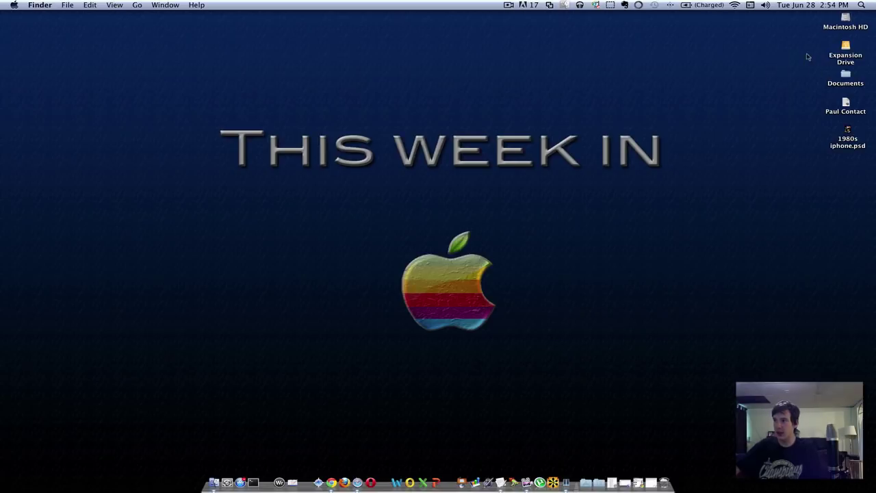
click(844, 56)
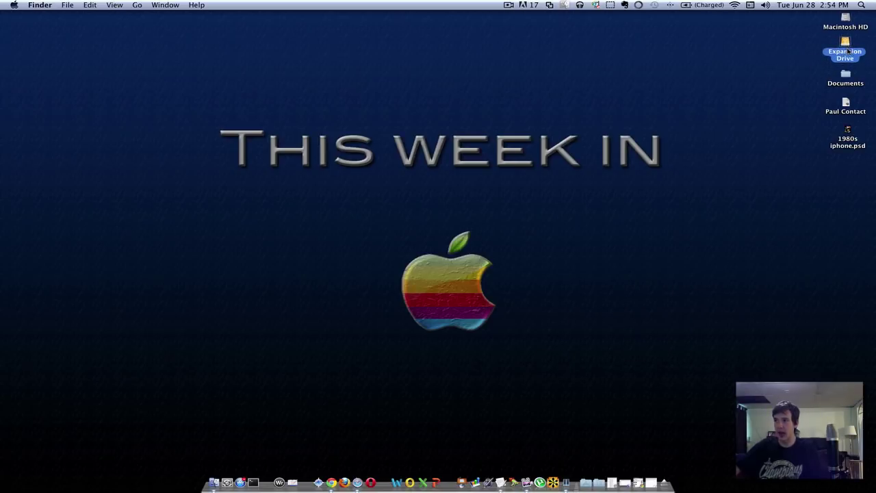
click(773, 106)
drag(12, 99, 133, 261)
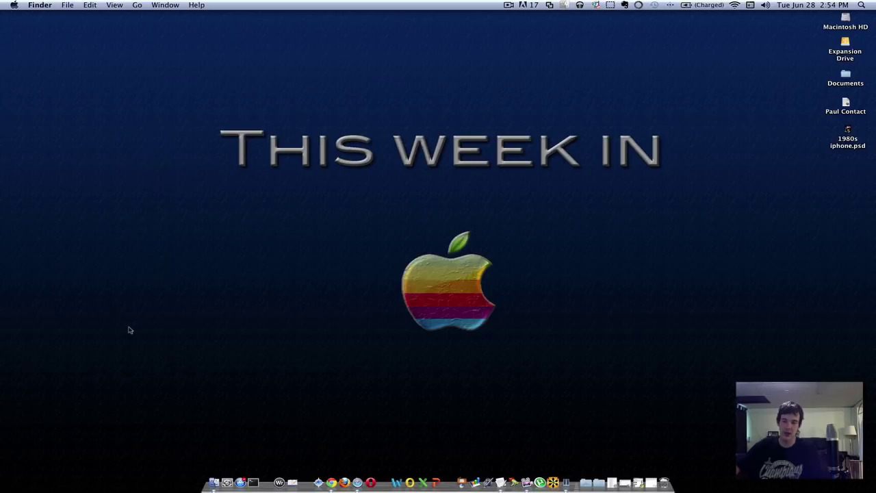
click(813, 5)
click(861, 5)
click(861, 5)
click(861, 5)
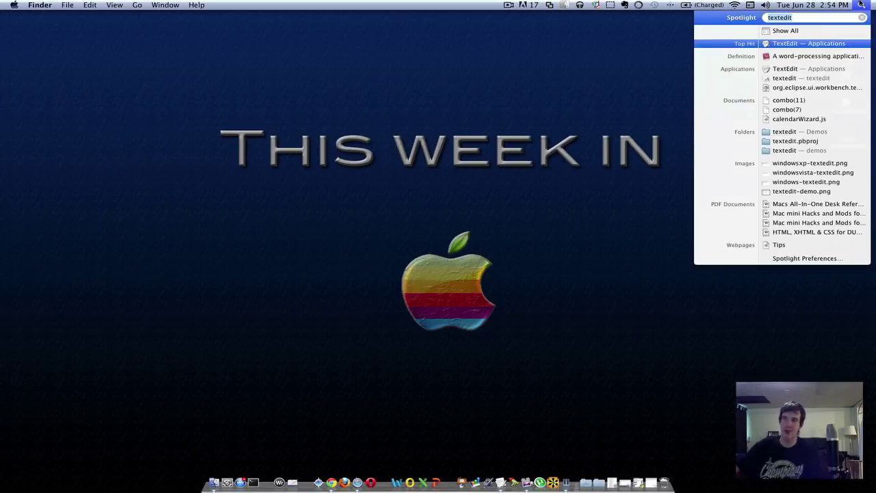
text(PA)
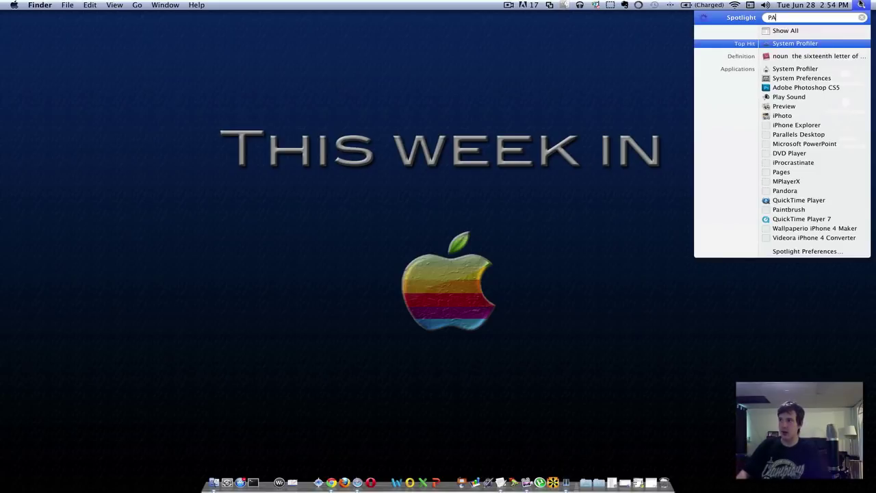
key(Escape)
key(Escape)
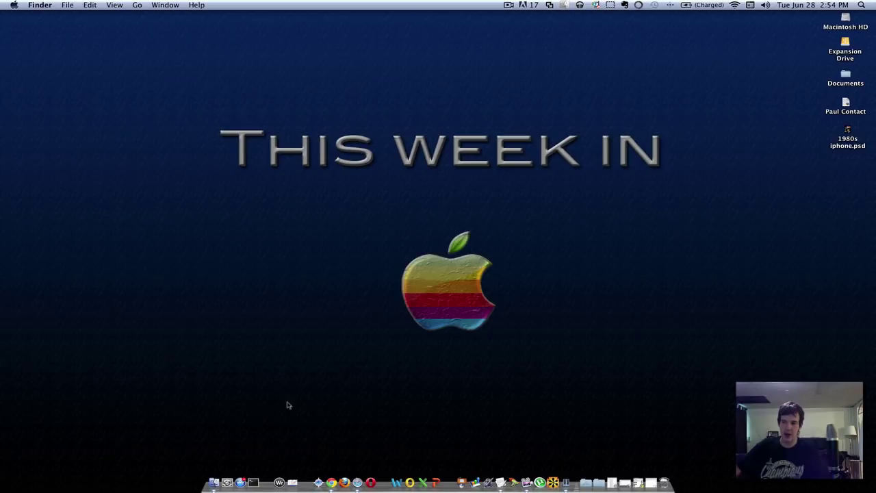
Launch Chrome and run a Google search for 'virtualbox', fixing the typos along the way.
click(335, 456)
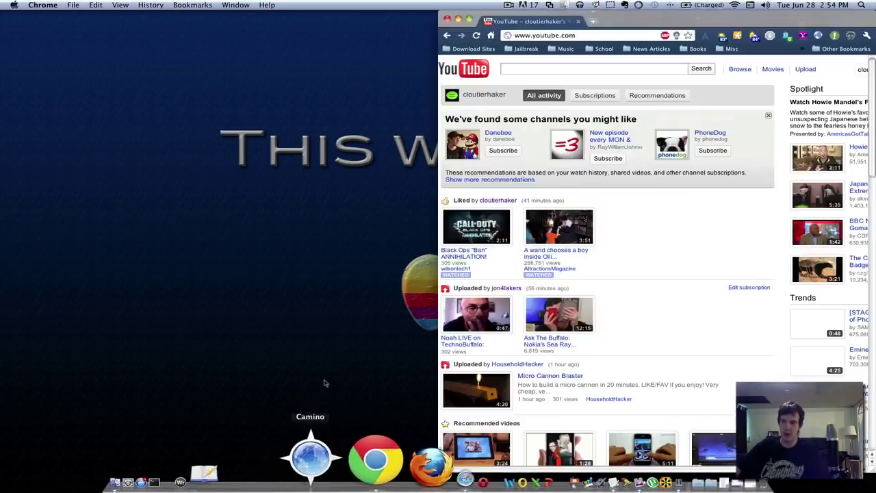
click(491, 35)
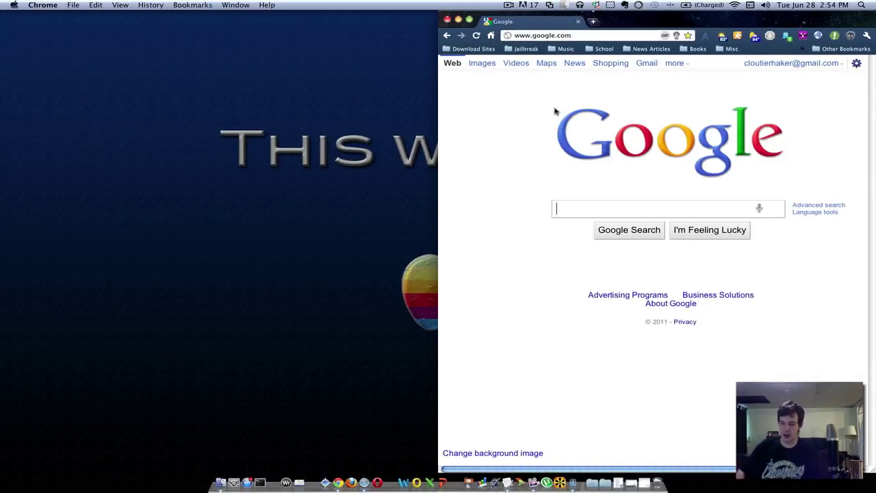
text(su)
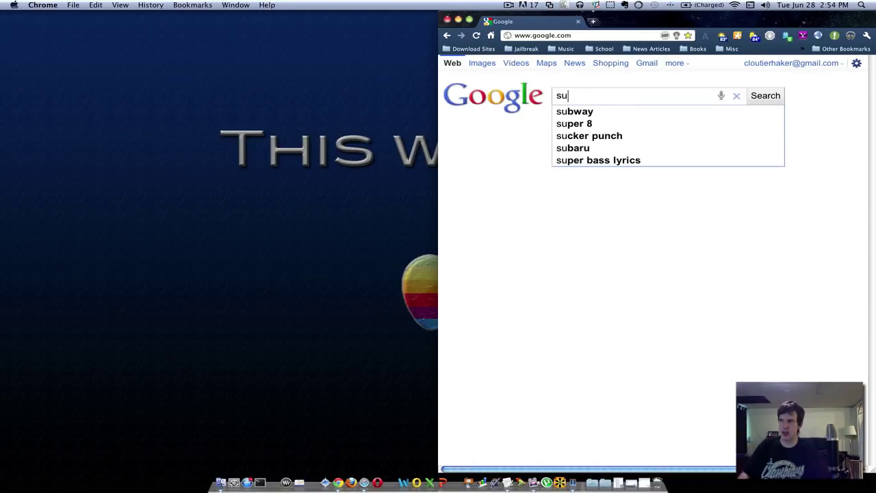
text(n c)
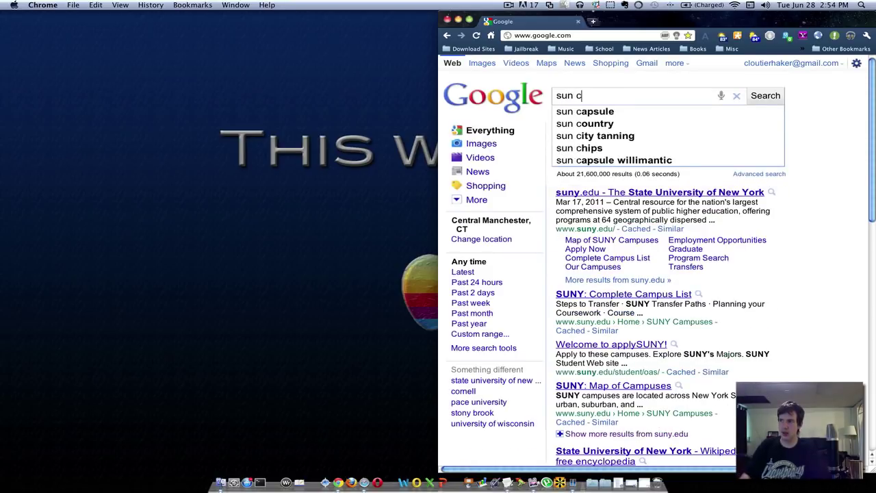
key(BackSpace)
key(BackSpace)
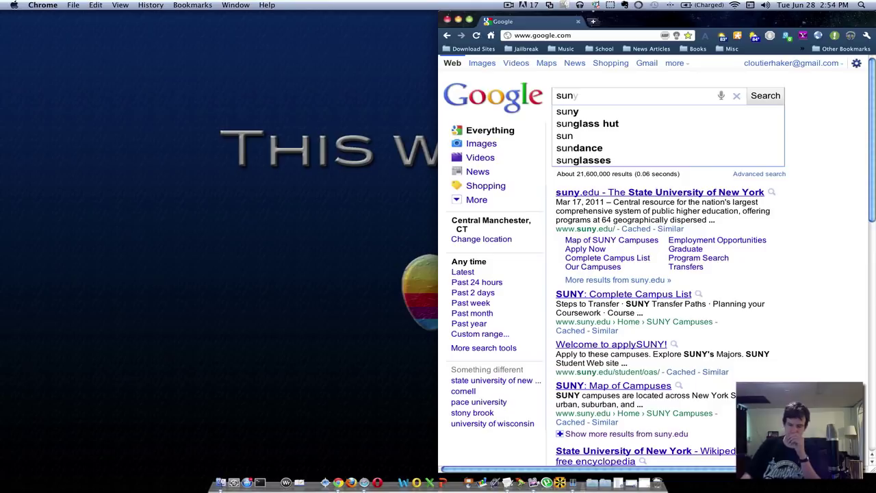
text(virt)
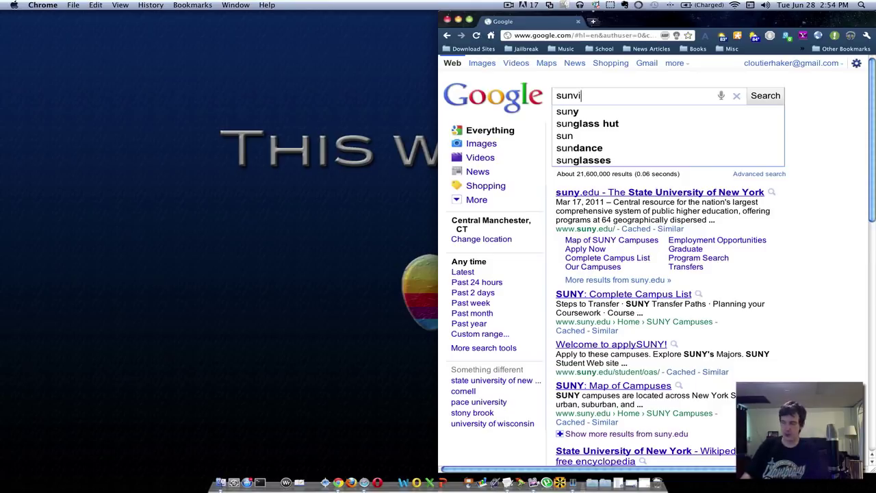
key(BackSpace)
key(BackSpace)
key(BackSpace)
key(BackSpace)
key(BackSpace)
key(BackSpace)
key(BackSpace)
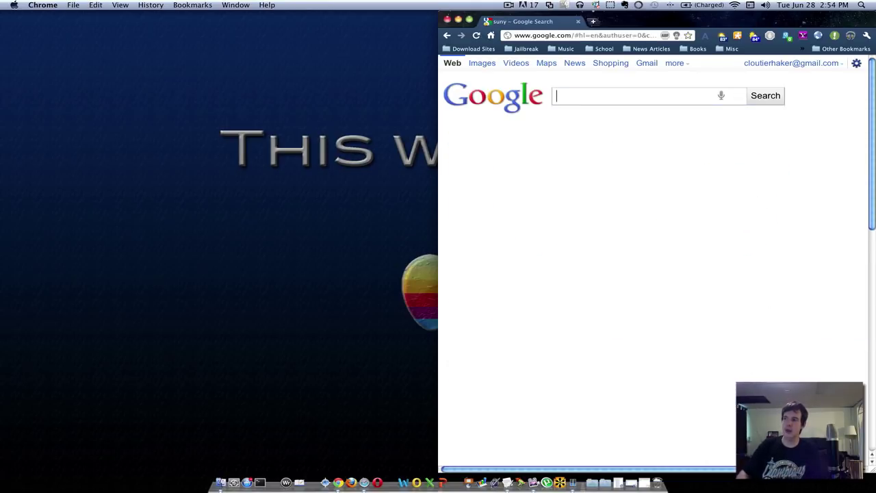
text(virtud)
key(BackSpace)
text(albb)
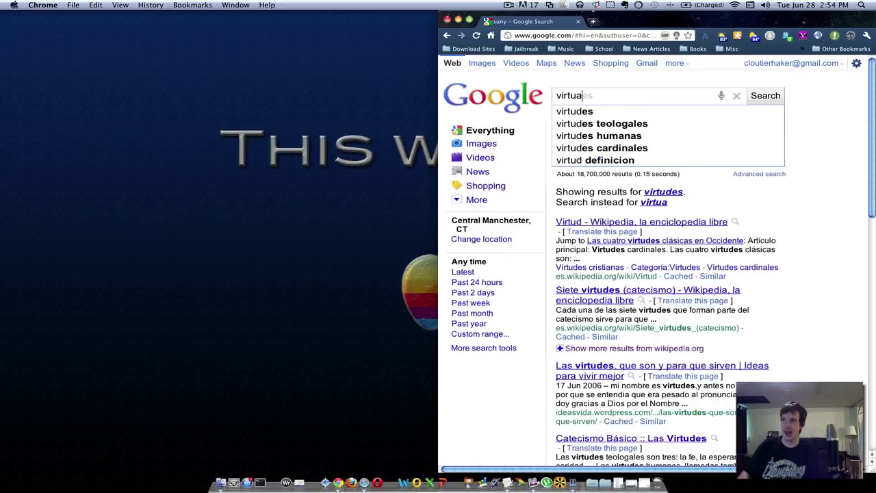
key(BackSpace)
key(BackSpace)
text(box)
key(Return)
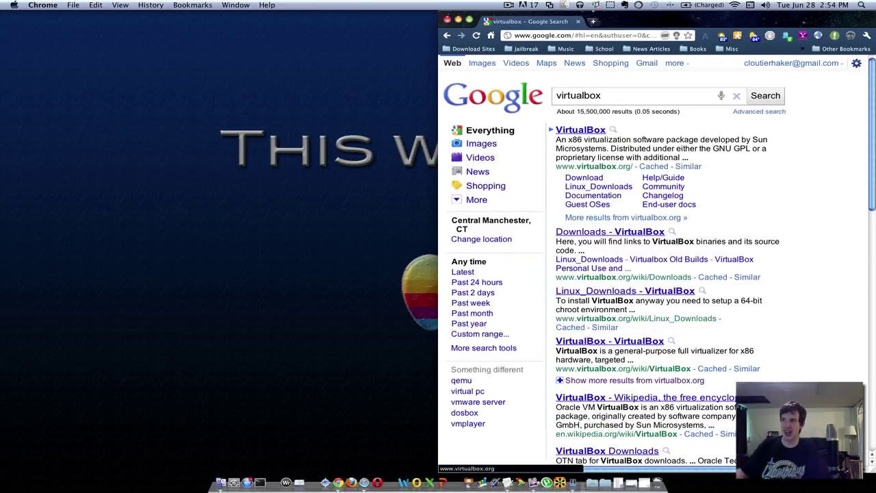
Open the VirtualBox.org result and enlarge the Chrome window to fill the screen.
click(580, 129)
drag(628, 22, 442, 26)
click(281, 31)
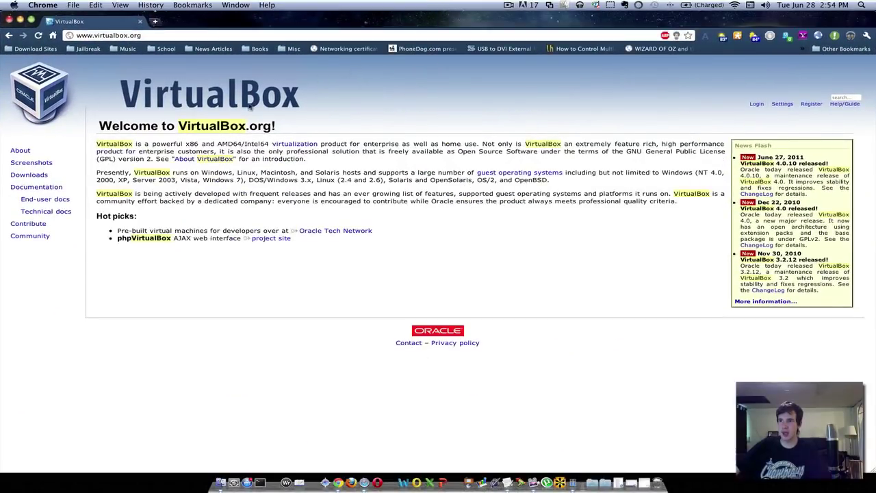
Go to the VirtualBox Downloads page and scroll through the 4.0.10 host packages.
click(34, 175)
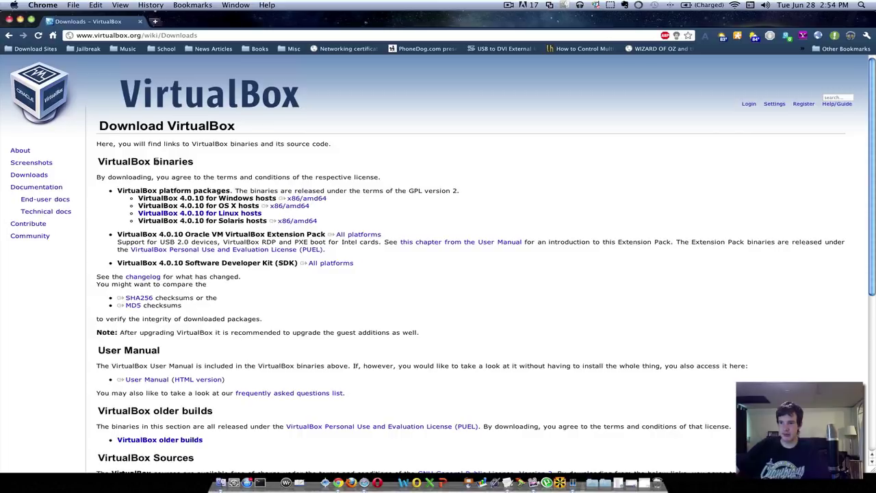
scroll(88, 207, down, 2)
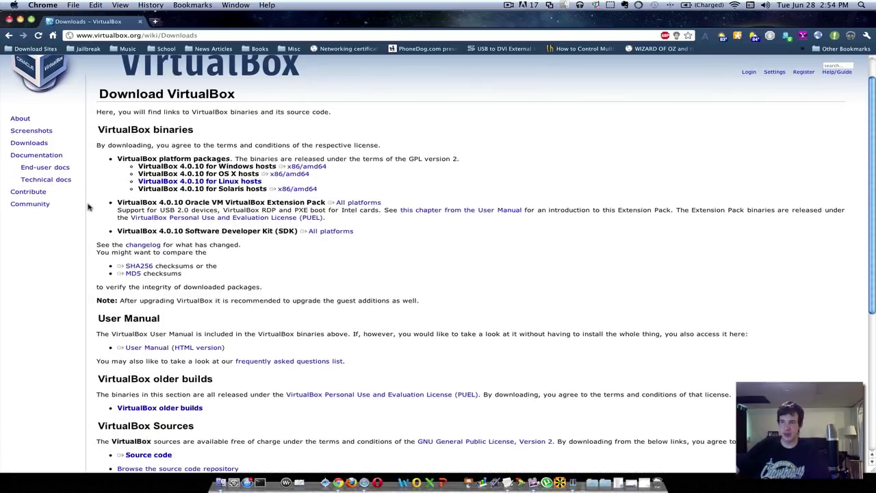
scroll(89, 207, up, 2)
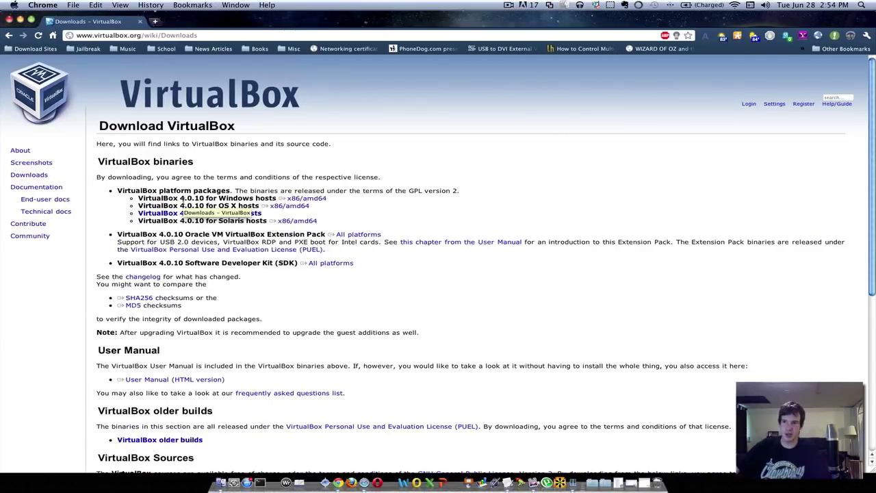
scroll(182, 201, down, 3)
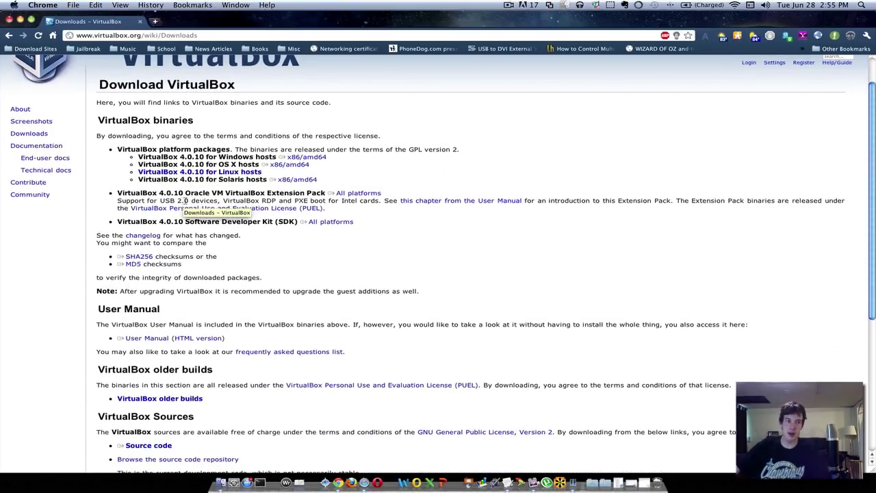
scroll(225, 288, down, 8)
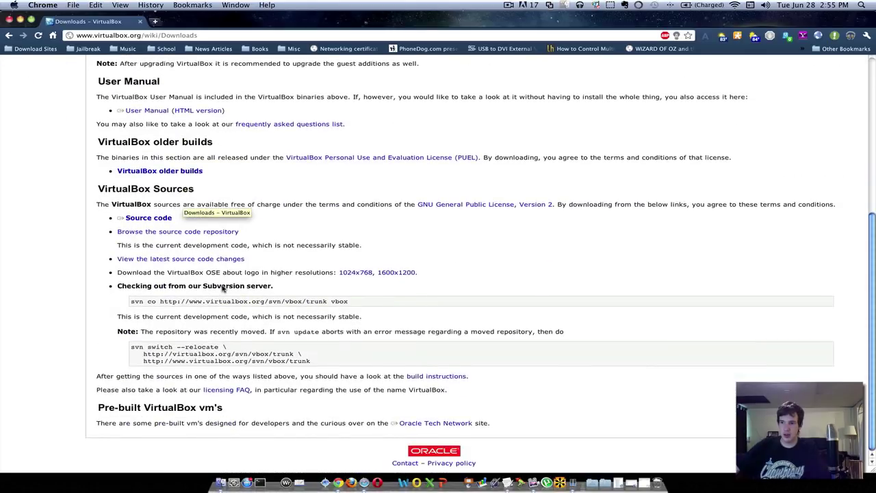
scroll(223, 288, up, 10)
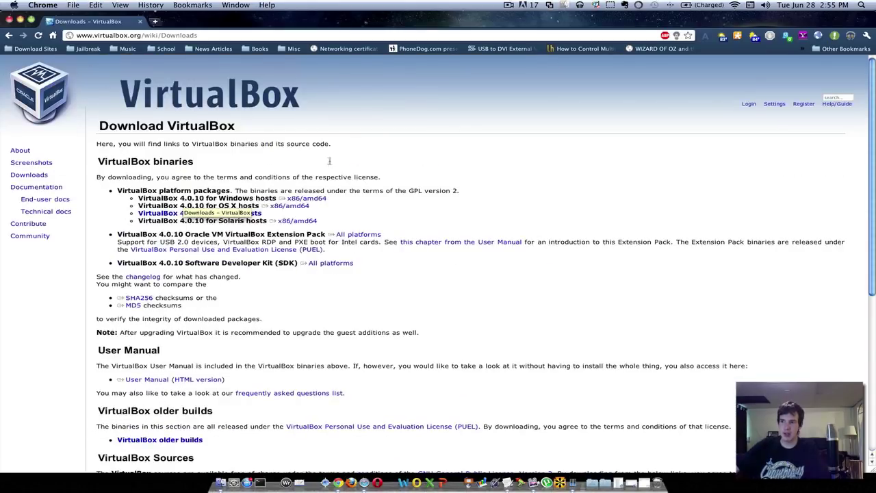
Hide Chrome and launch VMware Fusion through Spotlight search.
click(20, 20)
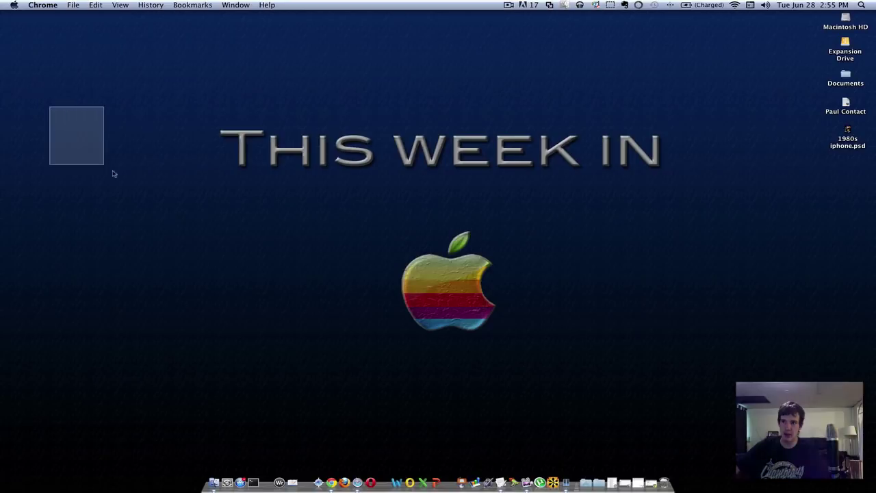
drag(114, 174, 117, 176)
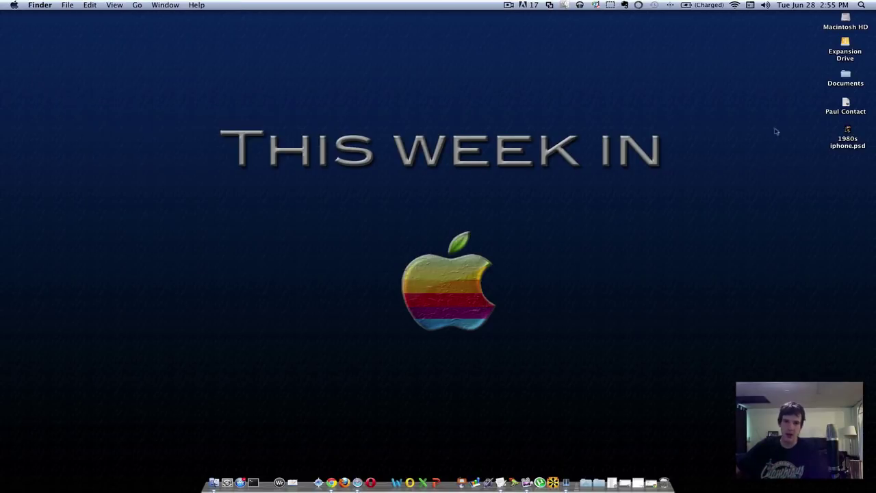
click(862, 6)
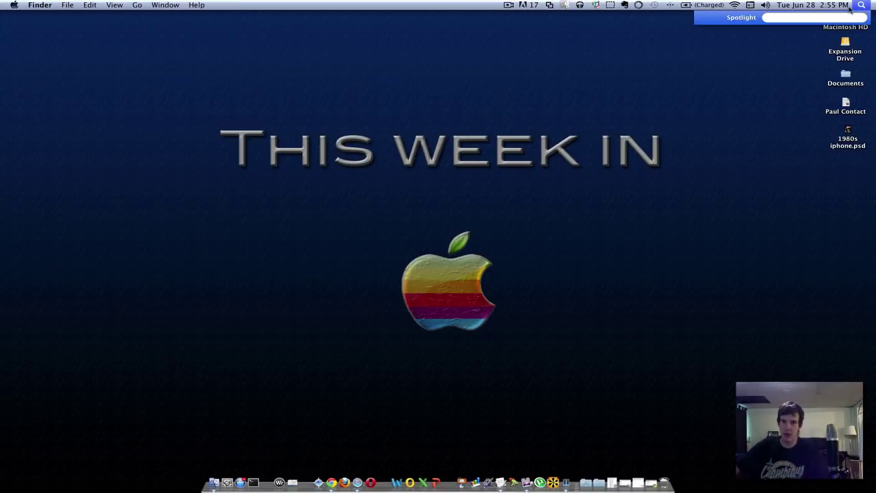
text(vmw)
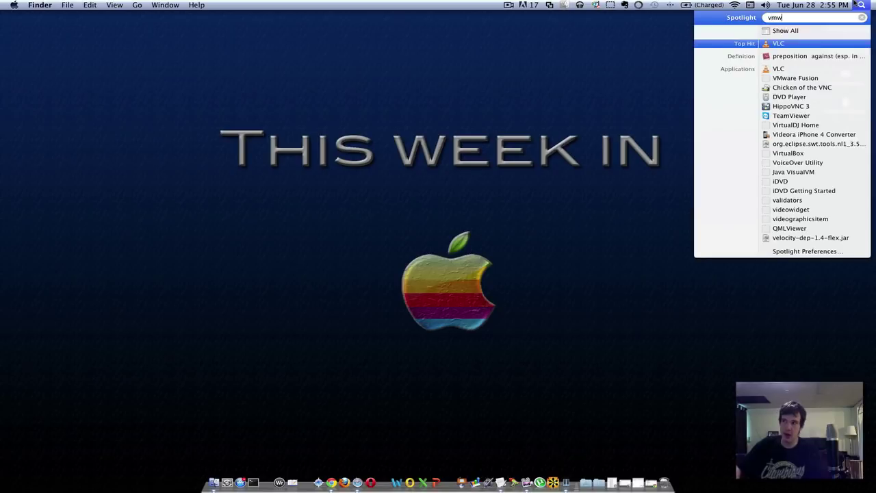
text(aer)
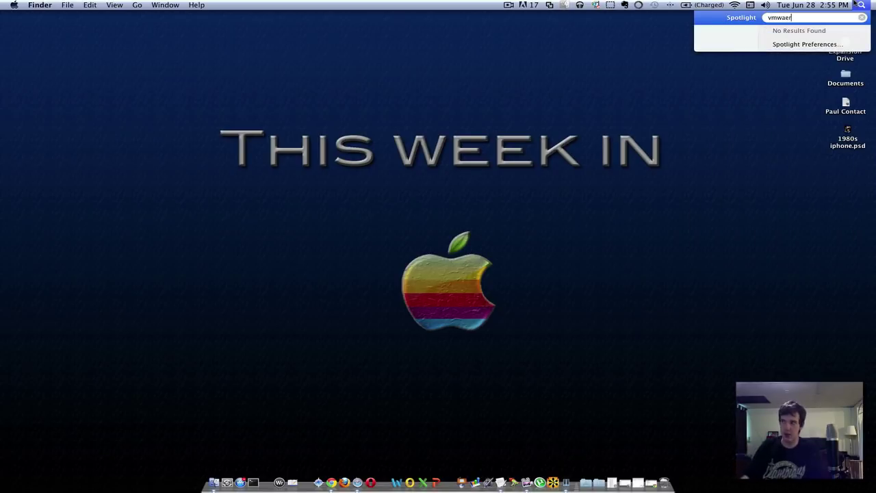
key(BackSpace)
key(BackSpace)
text(re)
key(Return)
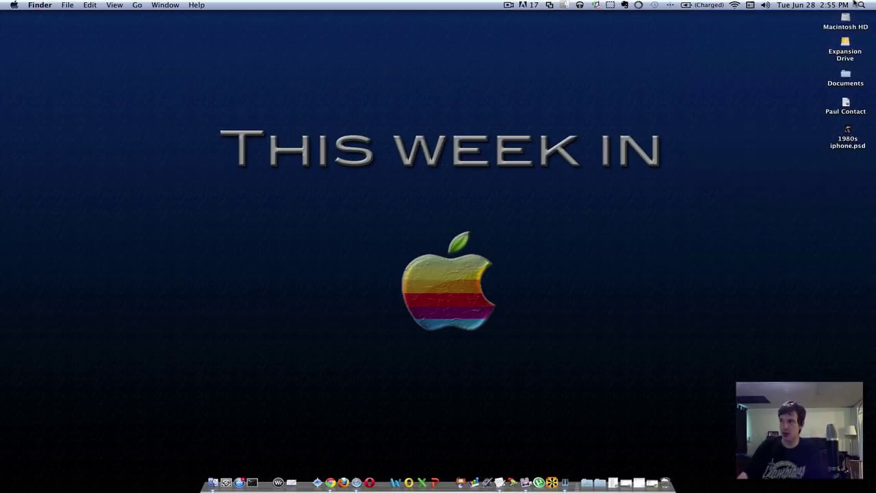
Launch Parallels Desktop through Spotlight search.
click(859, 4)
text(pa)
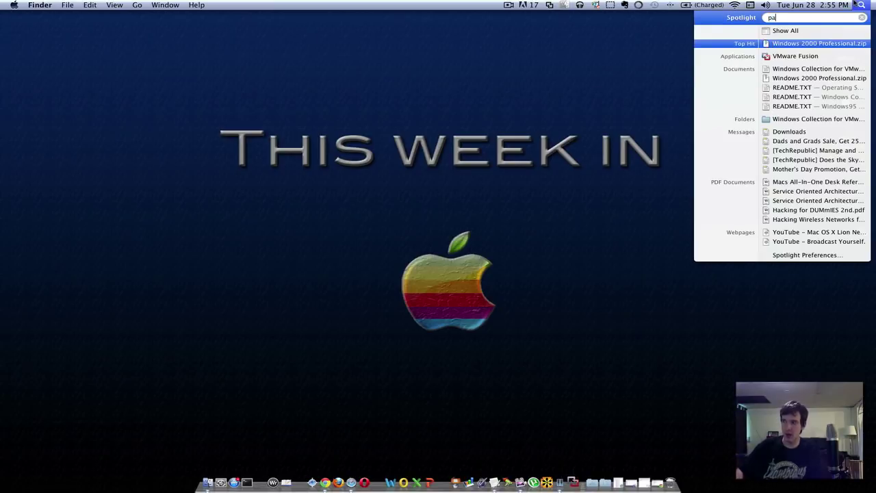
text(ra)
key(Return)
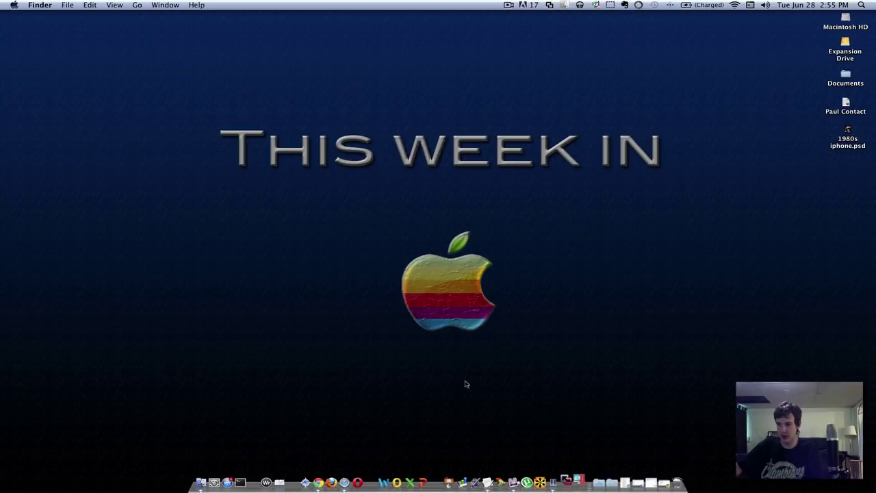
Open VMware Fusion's library, select Windows XP, and dismiss registration with Never Register.
click(570, 467)
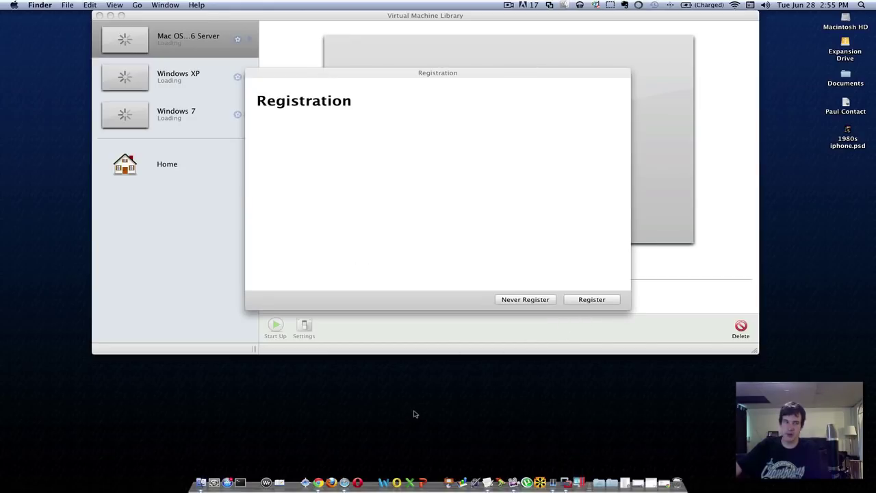
key(Down)
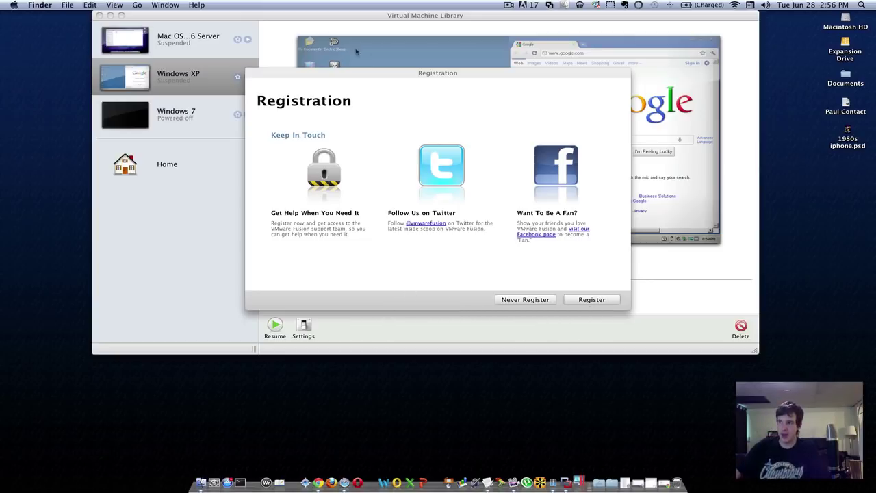
drag(278, 89, 222, 159)
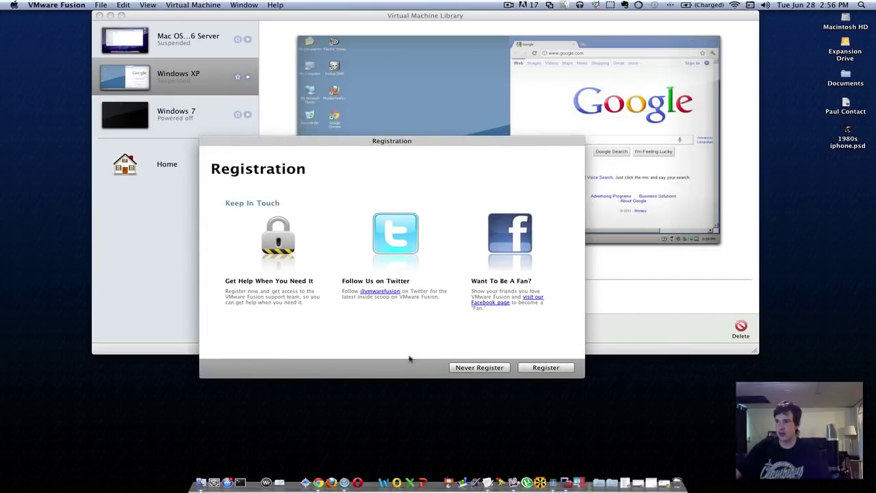
click(485, 369)
View the Windows 7, Windows XP and Mac OS X Server machines, then tidy the library window and desktop file.
click(195, 119)
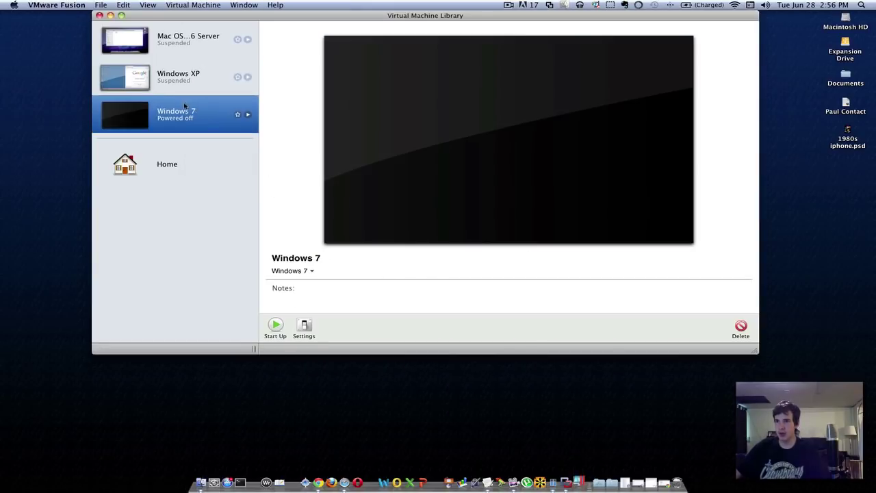
click(182, 72)
click(176, 39)
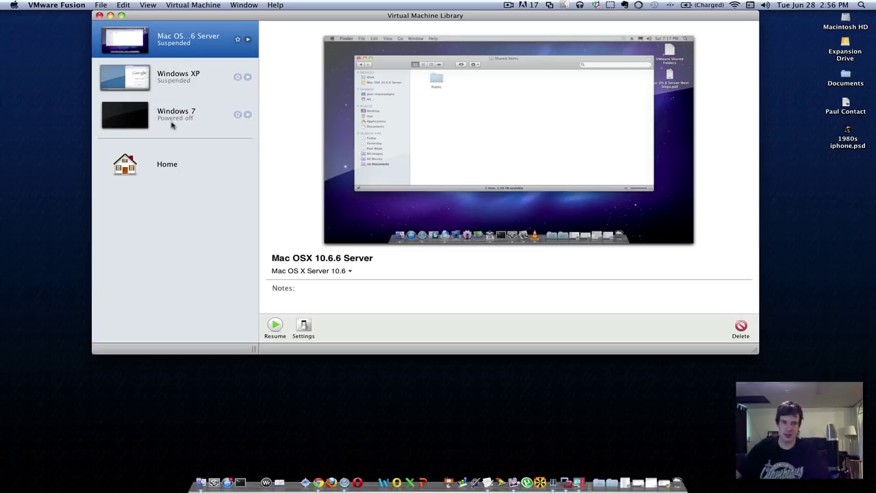
drag(57, 352, 342, 426)
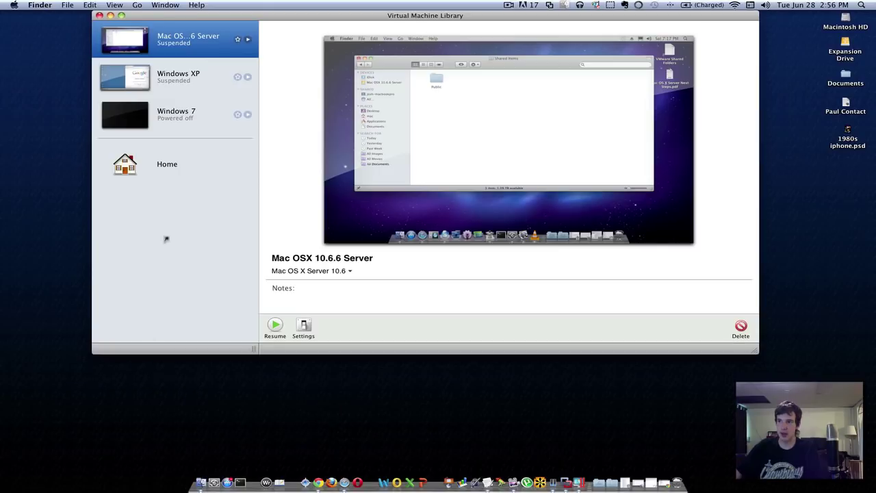
drag(226, 21, 230, 37)
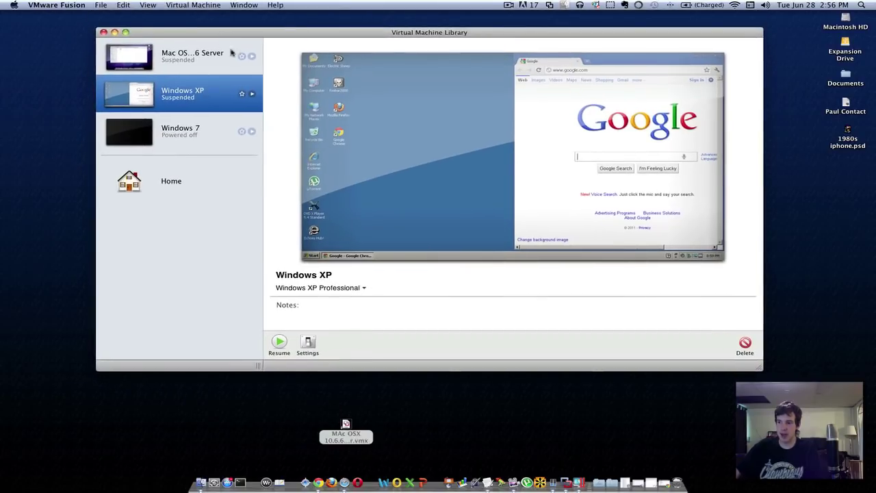
click(351, 443)
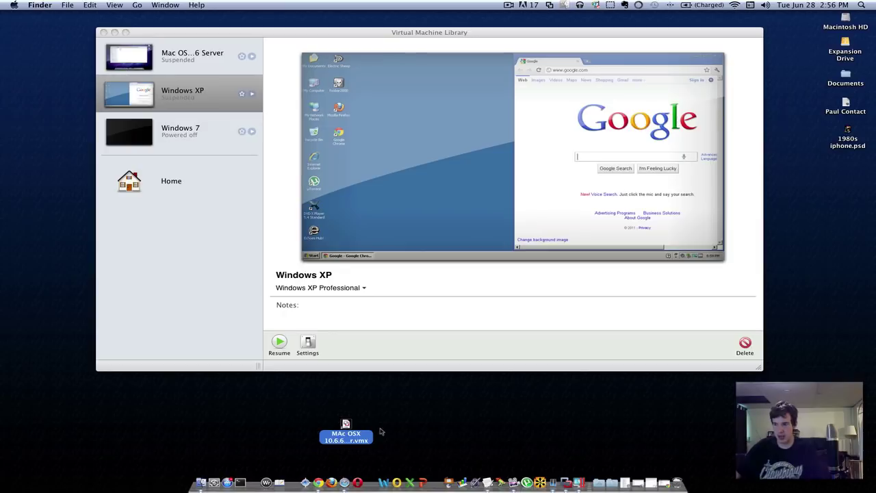
drag(343, 446, 643, 469)
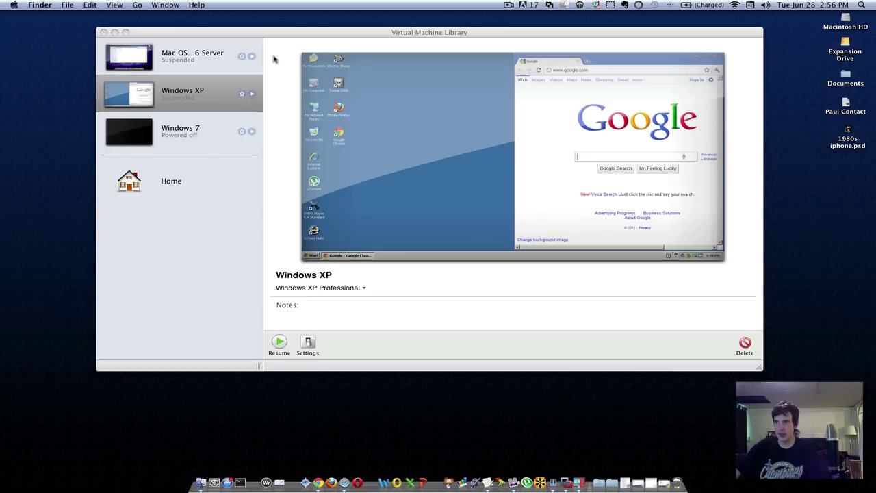
drag(191, 31, 126, 26)
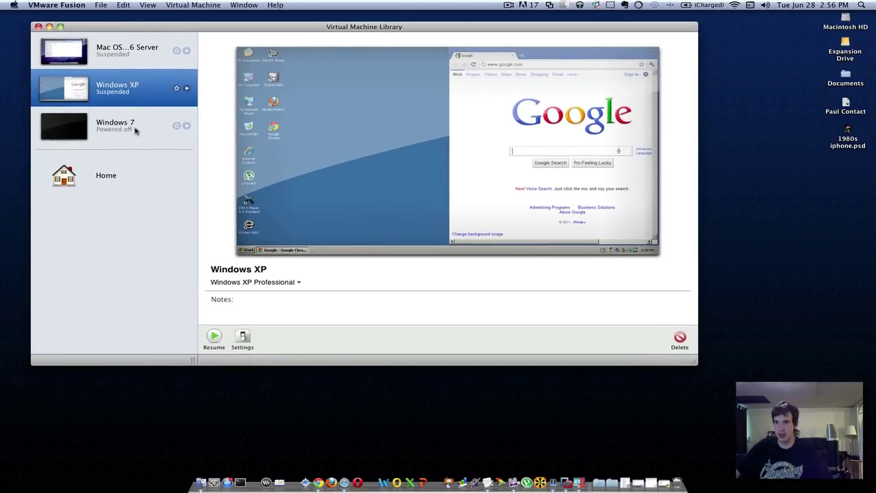
Compare the Windows 7 and Windows XP machines again, then return to Chrome's VirtualBox downloads page.
click(133, 121)
click(132, 95)
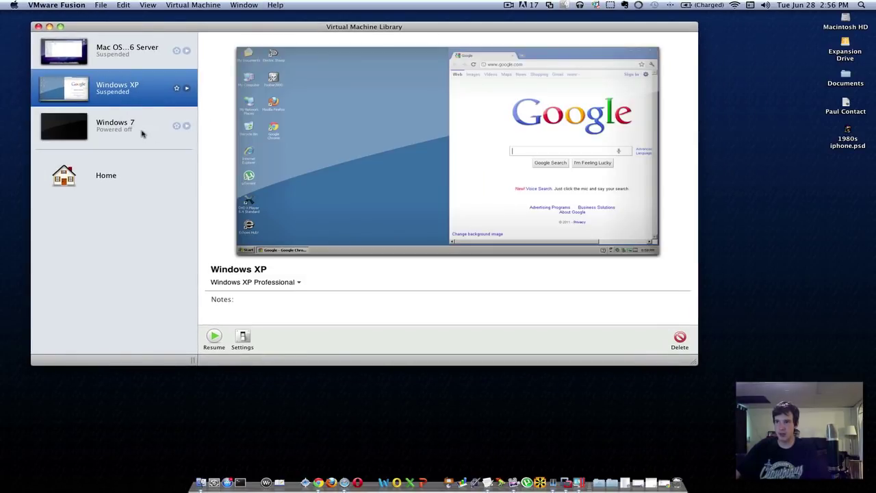
click(145, 124)
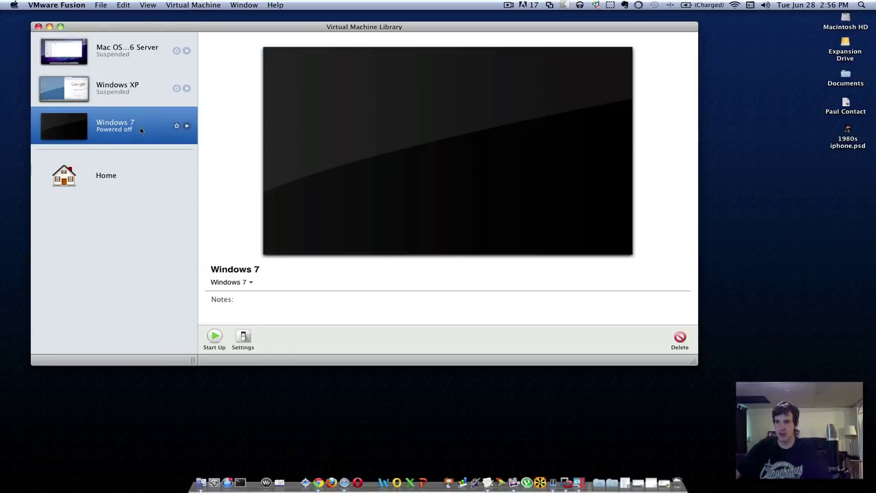
click(135, 93)
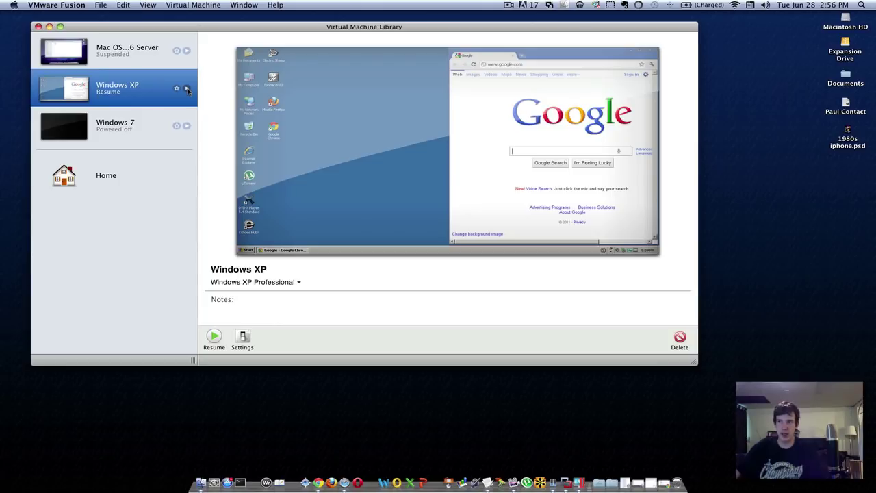
drag(160, 30, 196, 34)
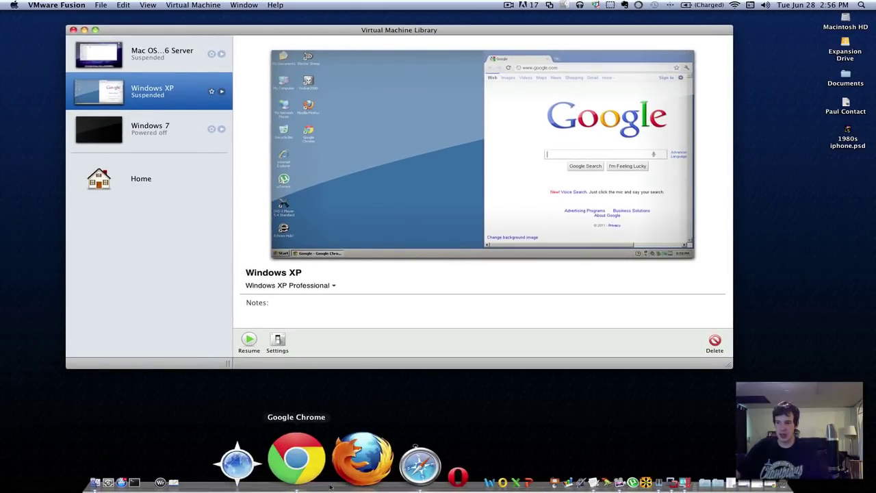
click(301, 462)
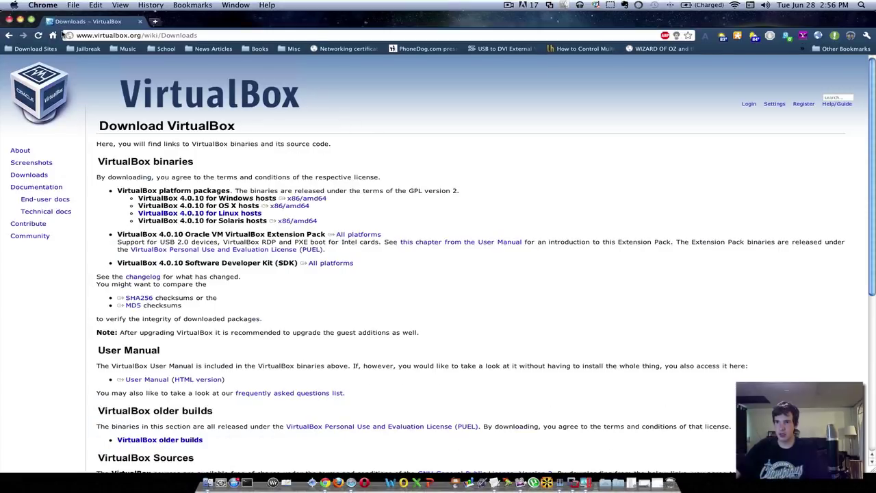
Search Google for 'vmware fusion' and open VMware's Fusion product page.
click(53, 35)
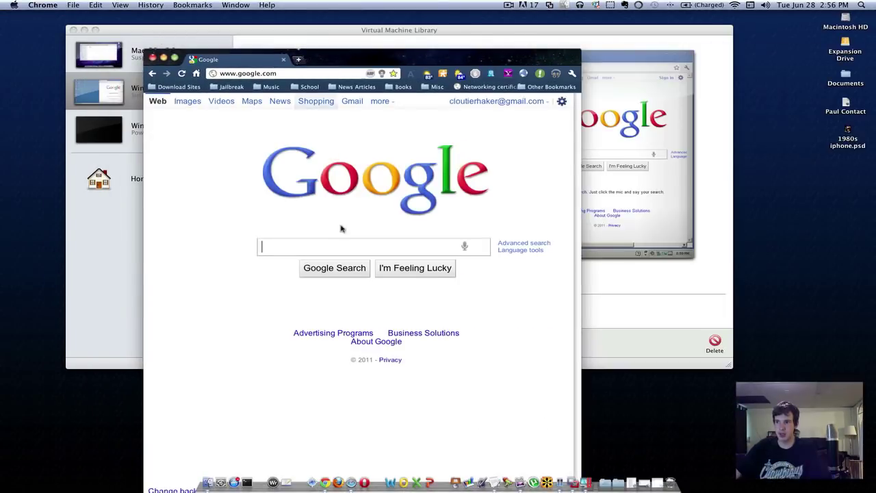
text(vmw)
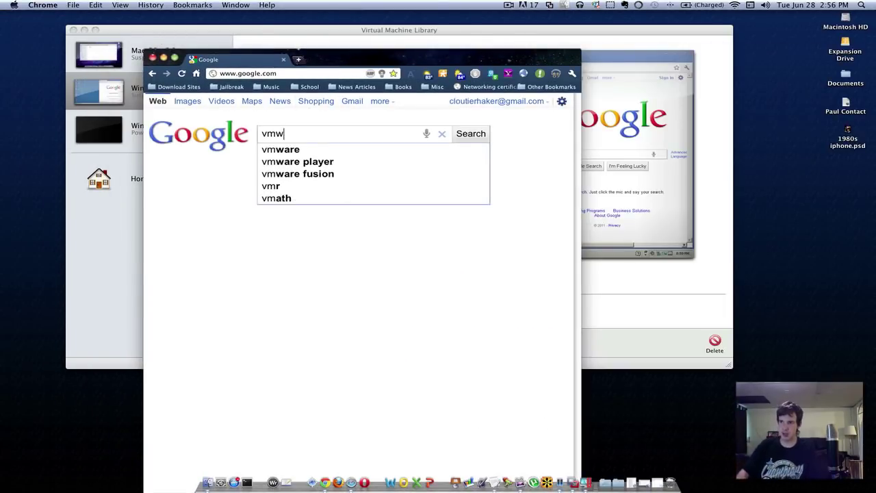
text(are fusion)
key(Return)
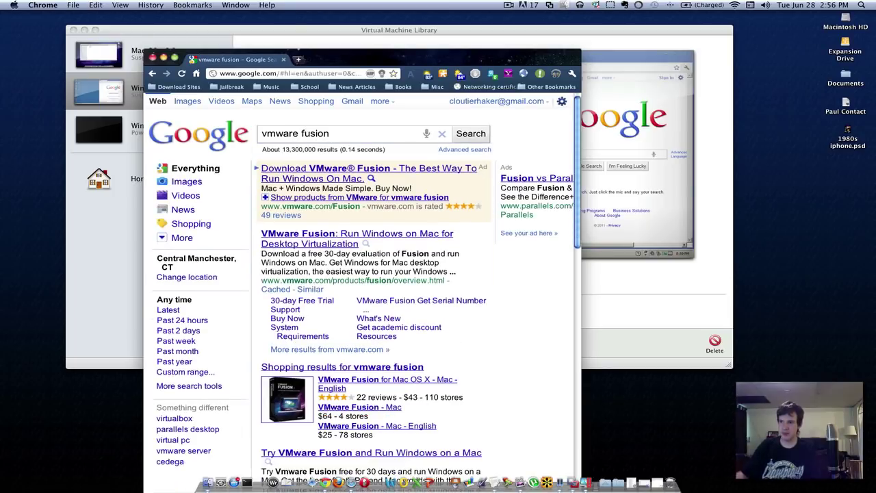
click(320, 245)
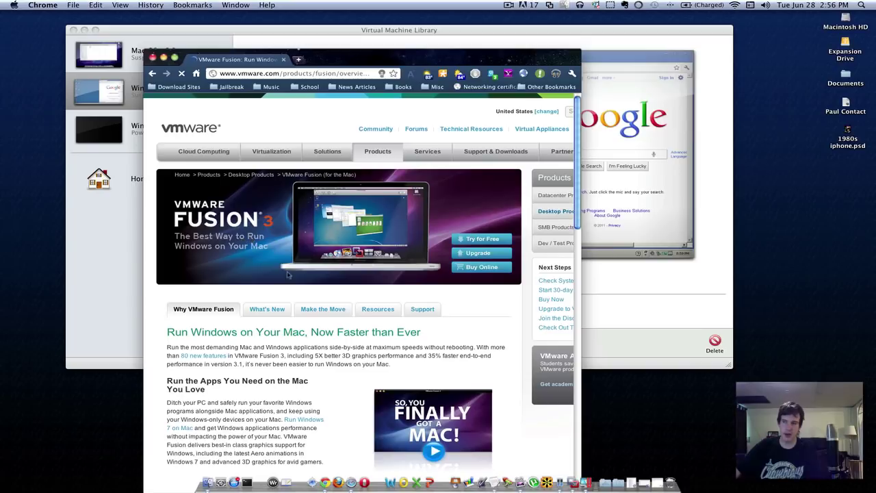
Reposition the browser window and open the Fusion 3.1 Upgrade offer in the VMware store.
drag(350, 57, 404, 24)
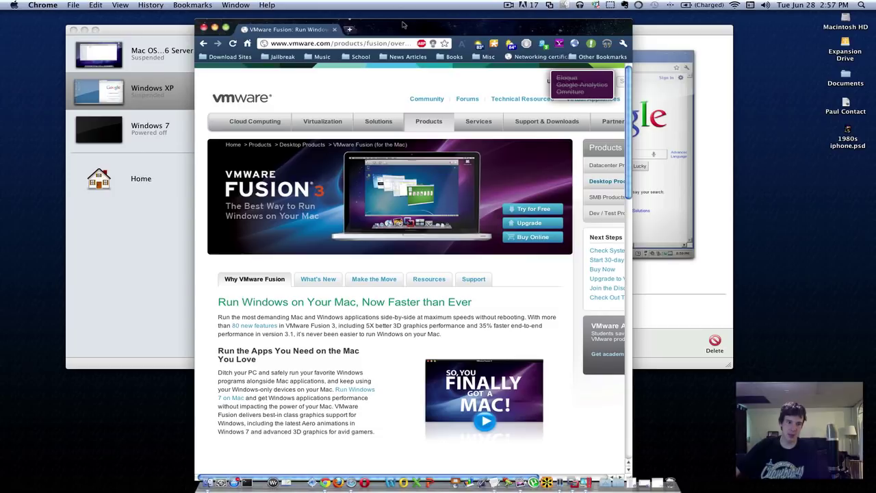
drag(404, 24, 412, 23)
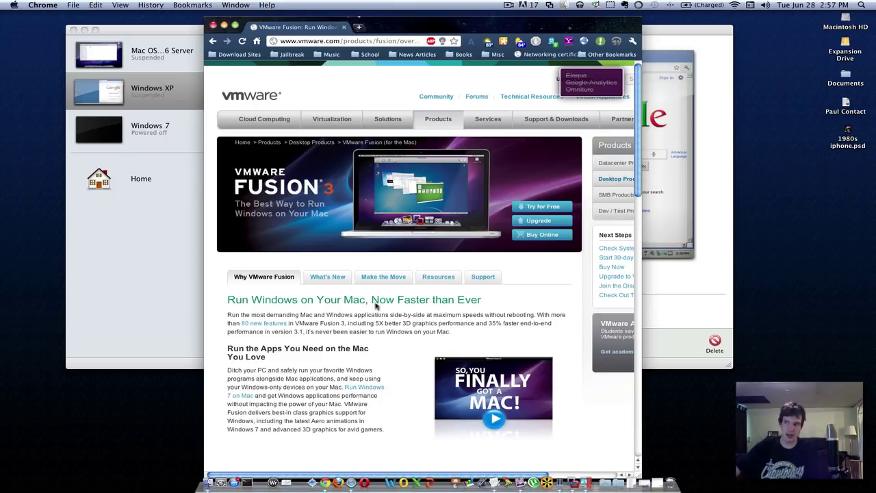
drag(383, 474, 450, 478)
click(465, 220)
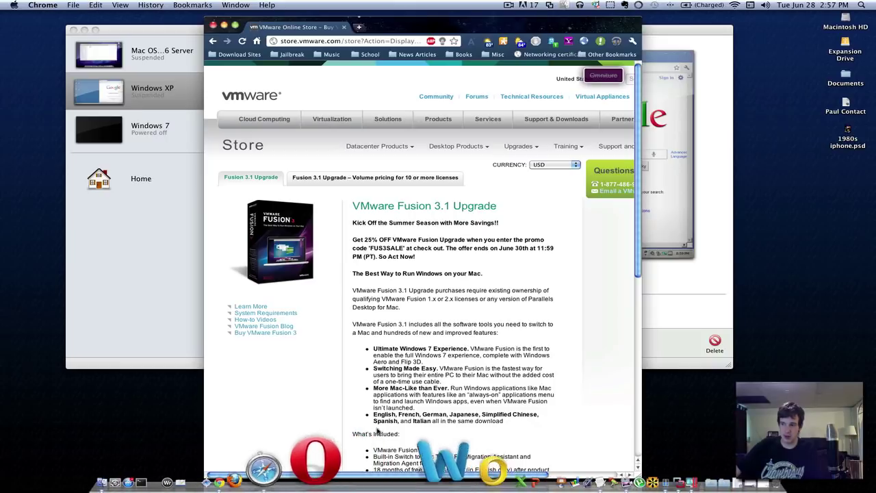
Choose the $59.99 upgrade plus subscription option, then go back to the Fusion product page.
scroll(630, 226, right, 1)
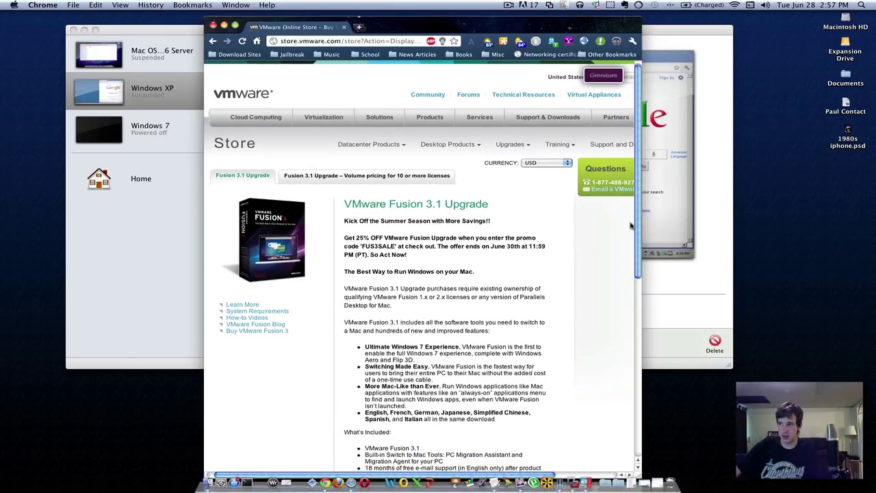
scroll(588, 240, down, 5)
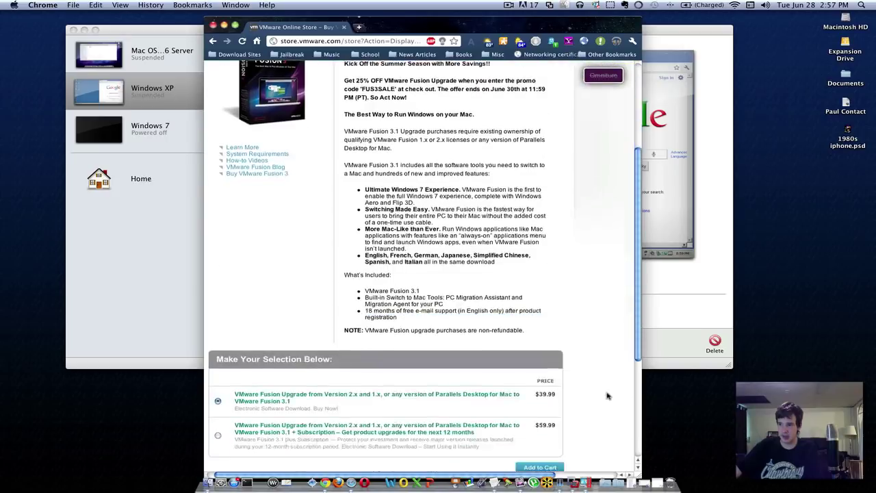
right_click(531, 194)
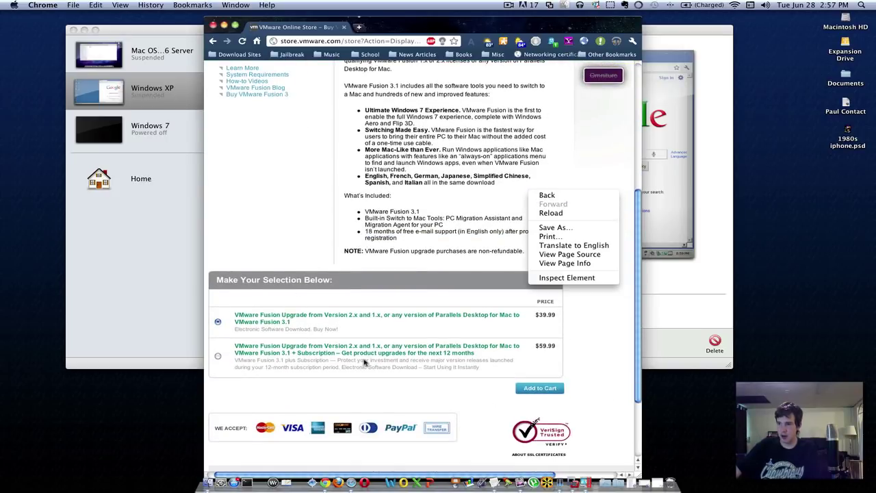
click(223, 229)
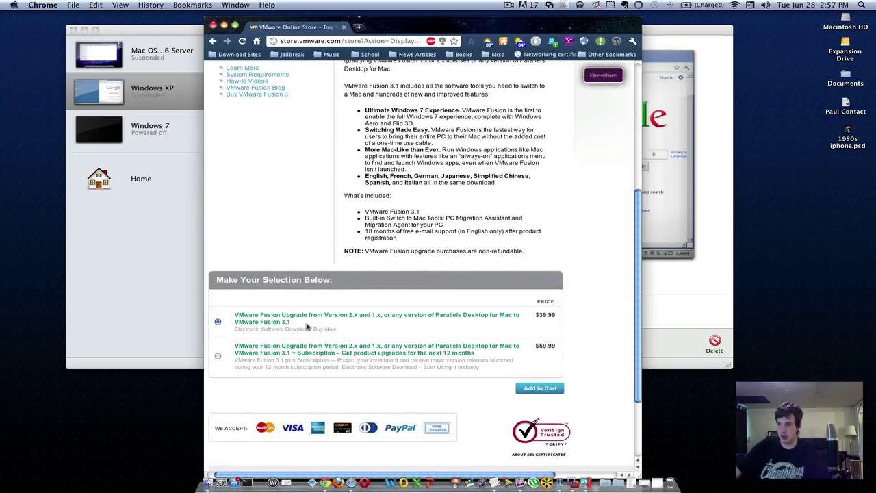
drag(218, 355, 221, 358)
click(224, 361)
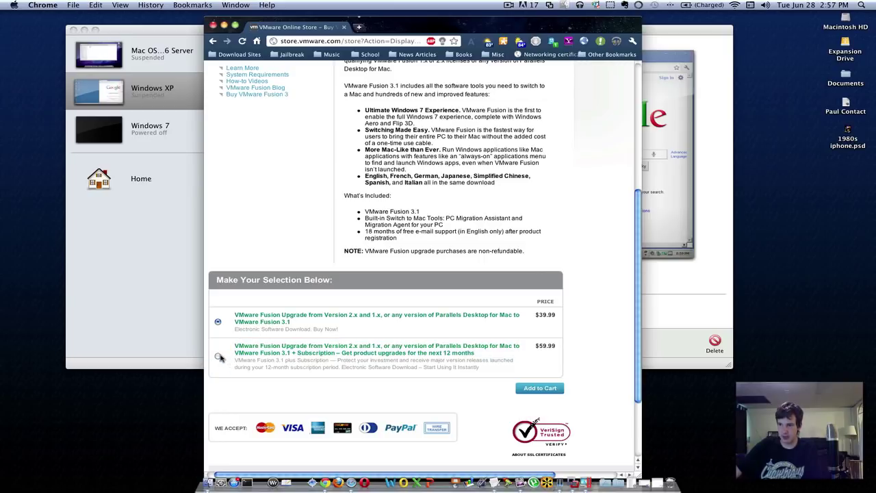
click(219, 357)
right_click(252, 191)
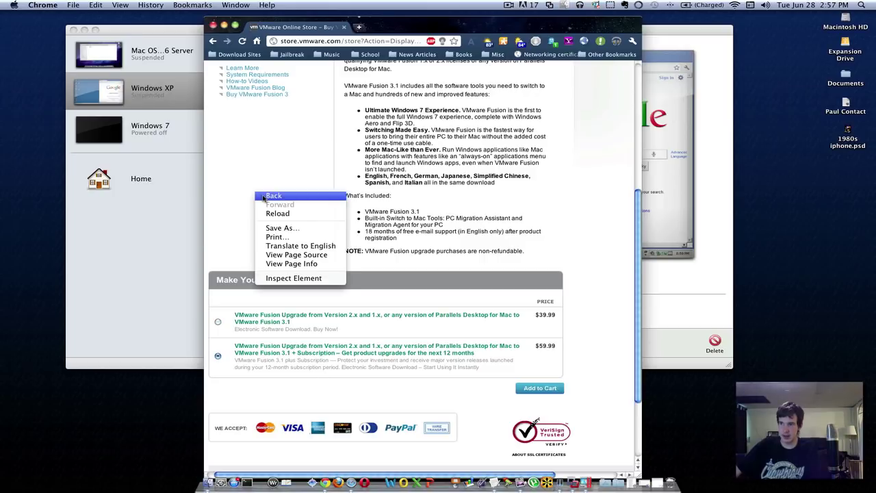
click(255, 197)
Minimize Chrome and bring VMware Fusion's Virtual Machine Library to the front.
scroll(254, 205, down, 10)
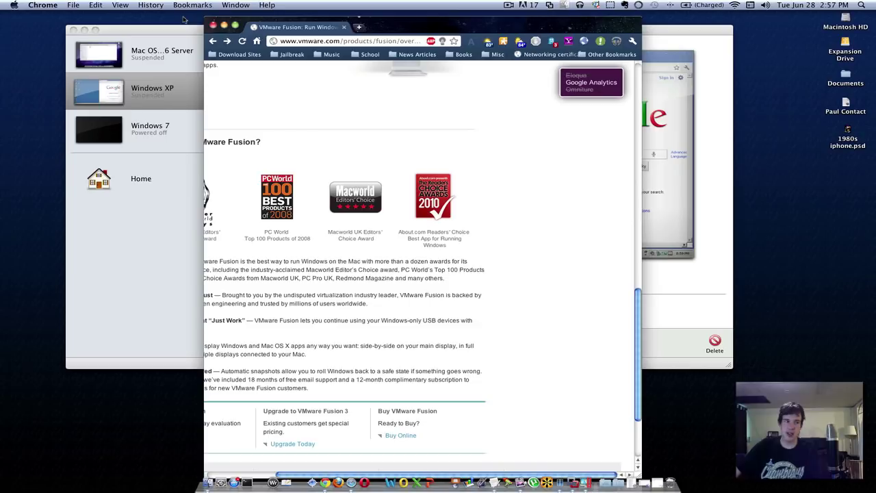
click(224, 26)
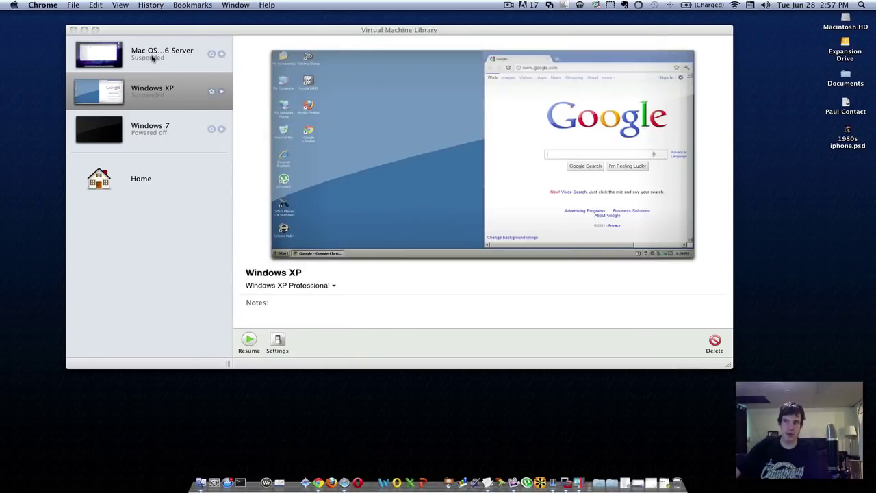
drag(143, 29, 143, 37)
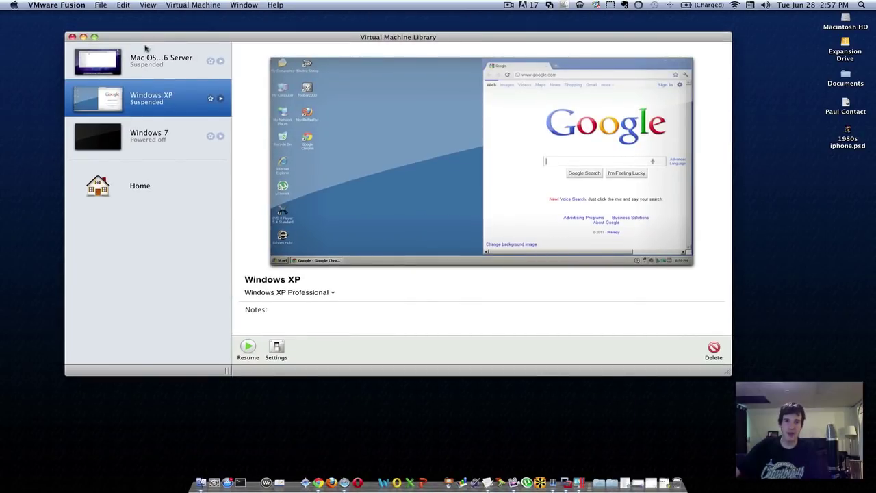
Minimize the VMware library and postpone Parallels Desktop activation with Later.
click(83, 37)
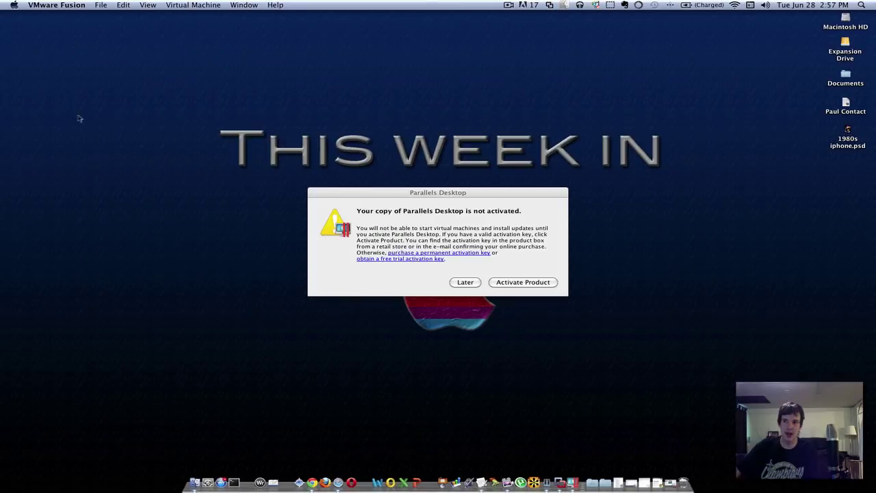
click(465, 282)
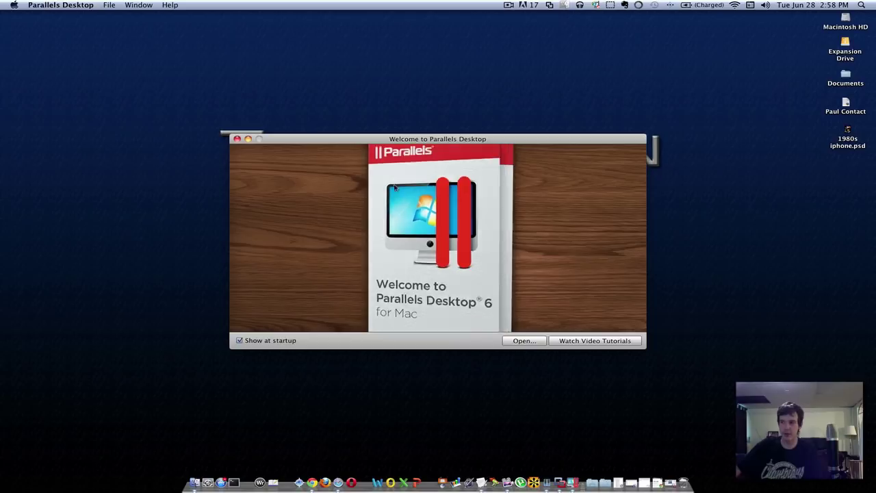
drag(343, 137, 244, 92)
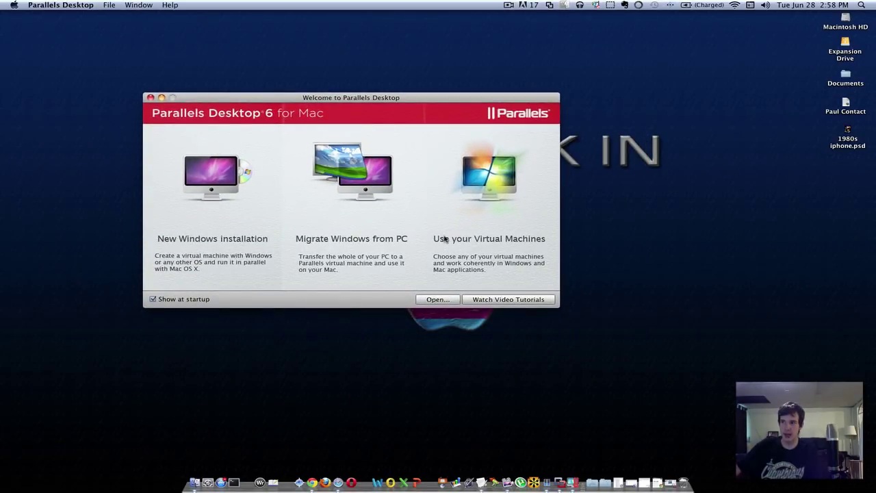
Open the Parallels machine list (Windows XP, Windows 7, Mac OSX 10.6.6 Server) and move it top-left.
click(482, 173)
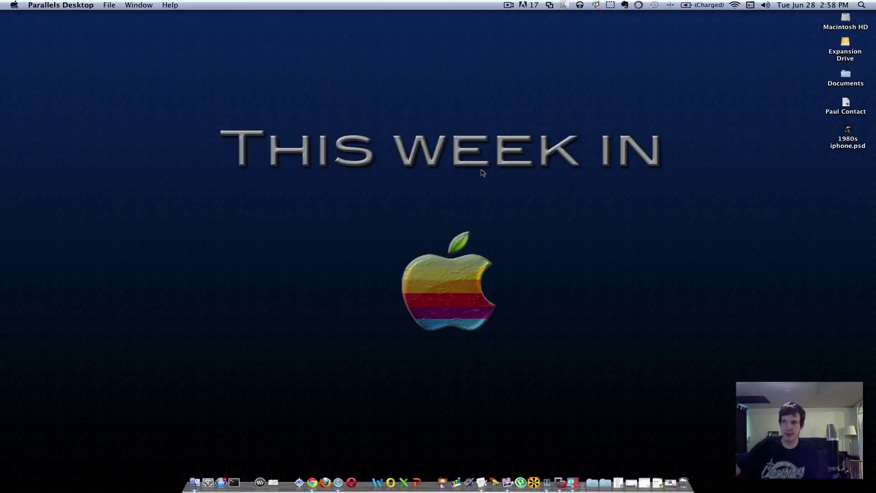
drag(346, 121, 208, 81)
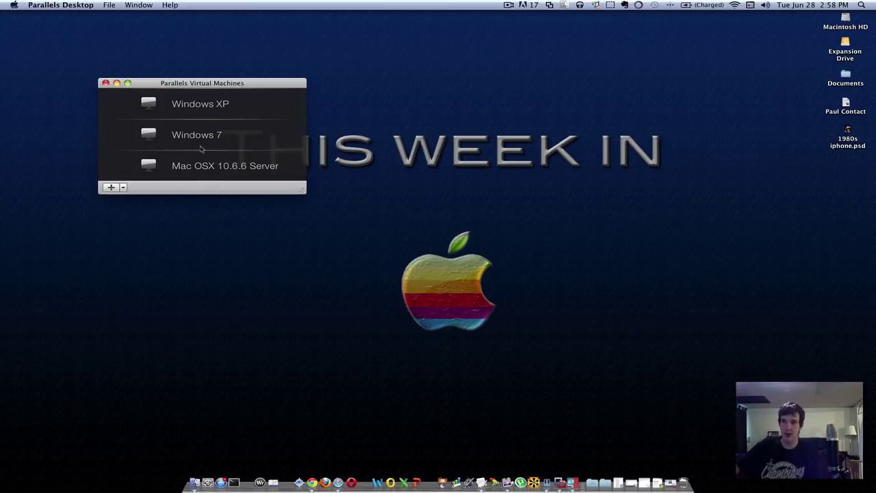
drag(158, 84, 123, 58)
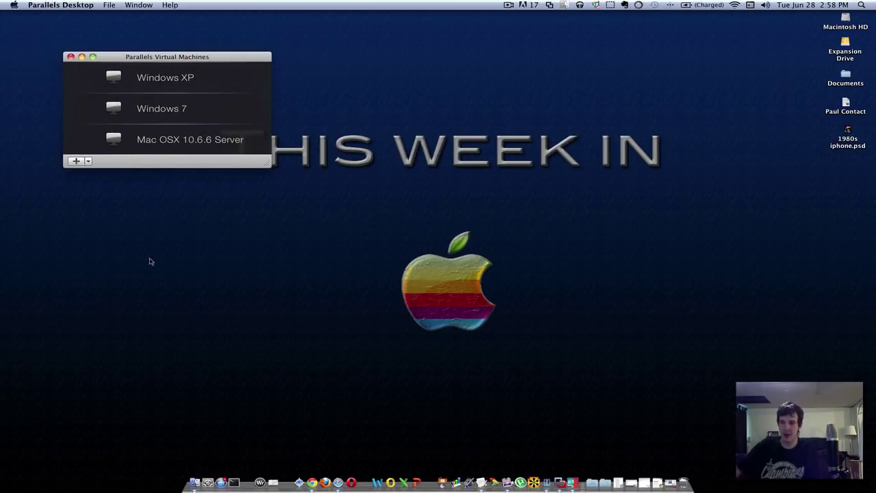
drag(184, 297, 316, 400)
Switch to Chrome, load the Google homepage, hide the Parallels list, and focus the search box.
click(311, 477)
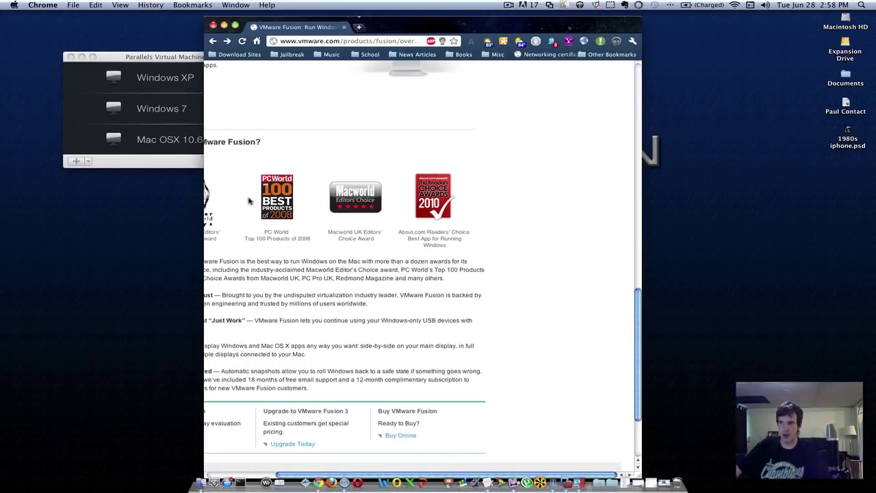
click(256, 41)
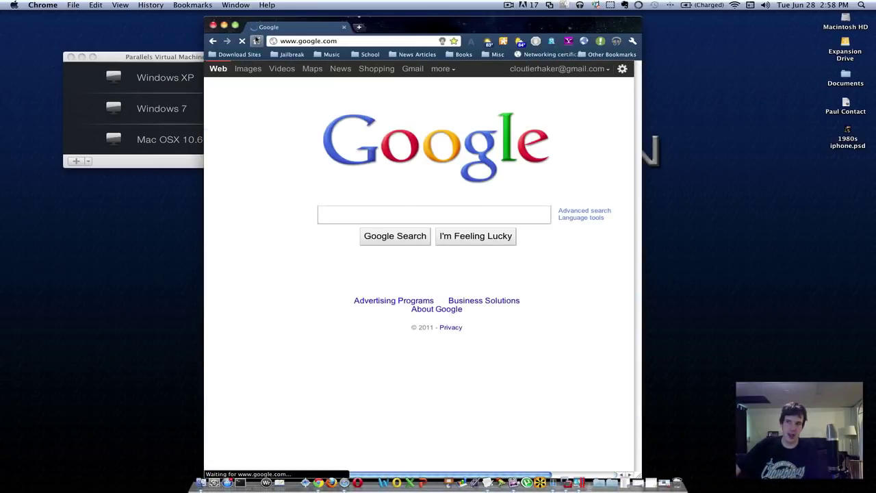
double_click(432, 30)
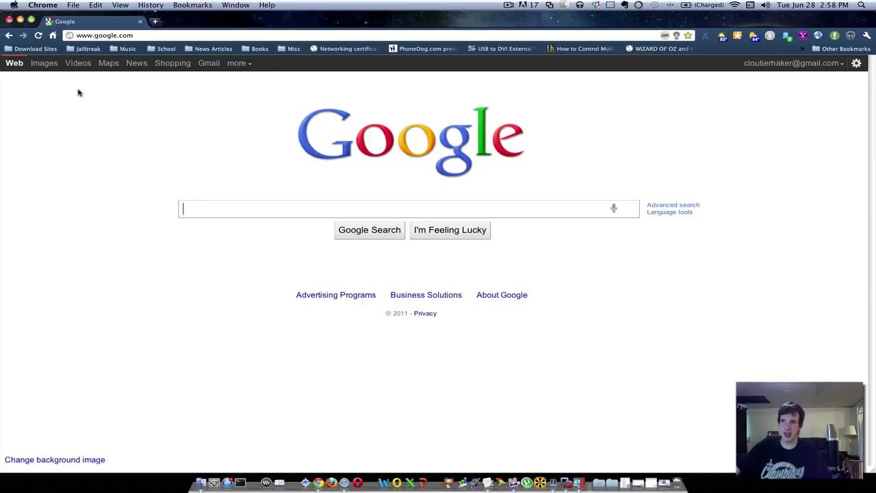
double_click(325, 20)
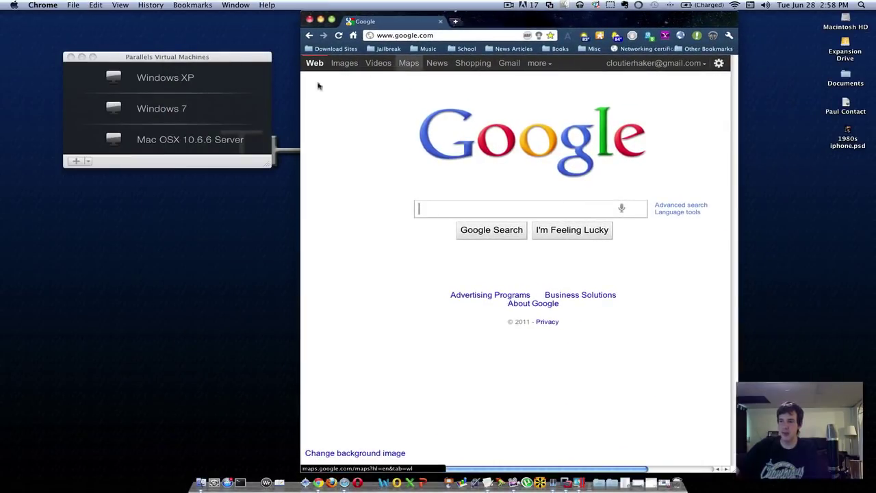
click(70, 57)
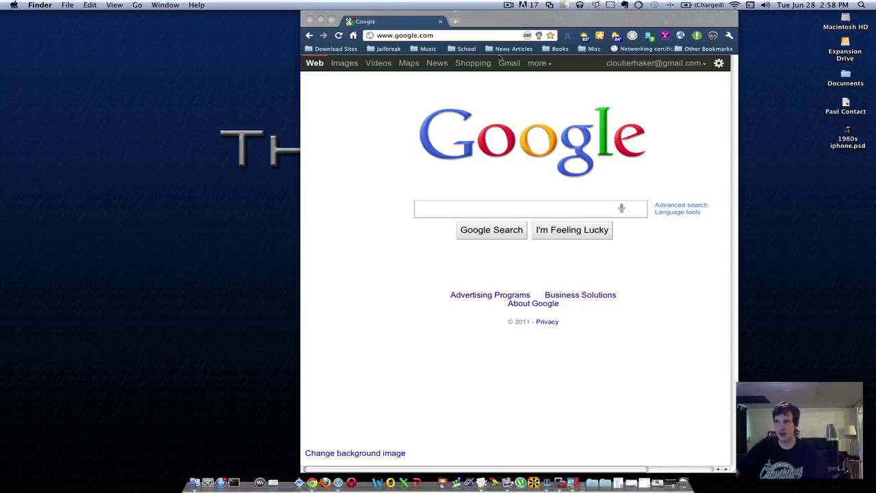
click(361, 230)
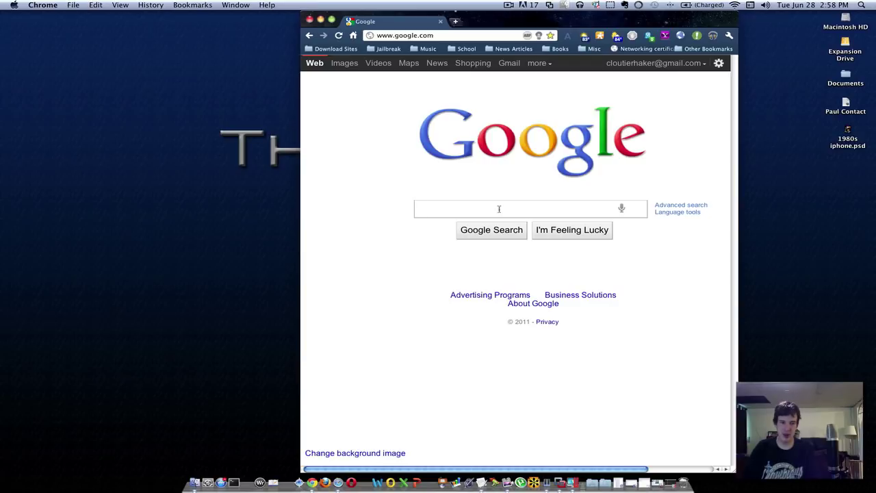
Search 'virtualbox', open the VirtualBox.org welcome page, then minimize Chrome.
text(virtualbox)
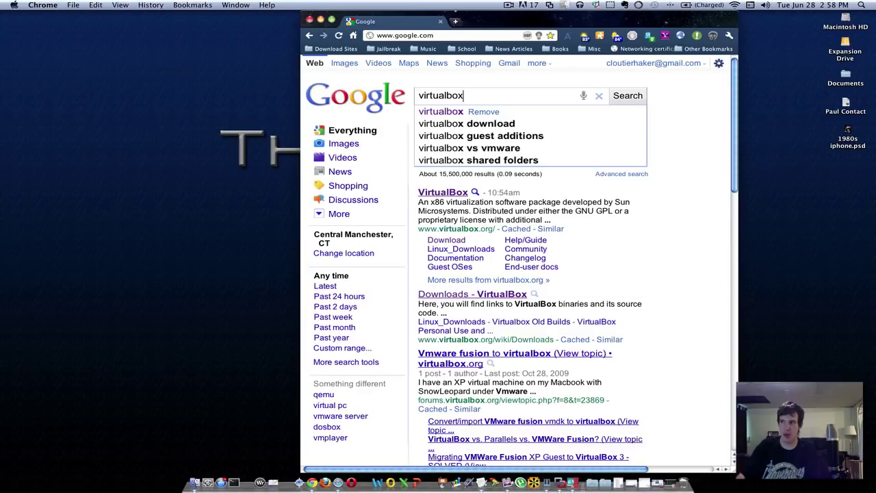
key(Return)
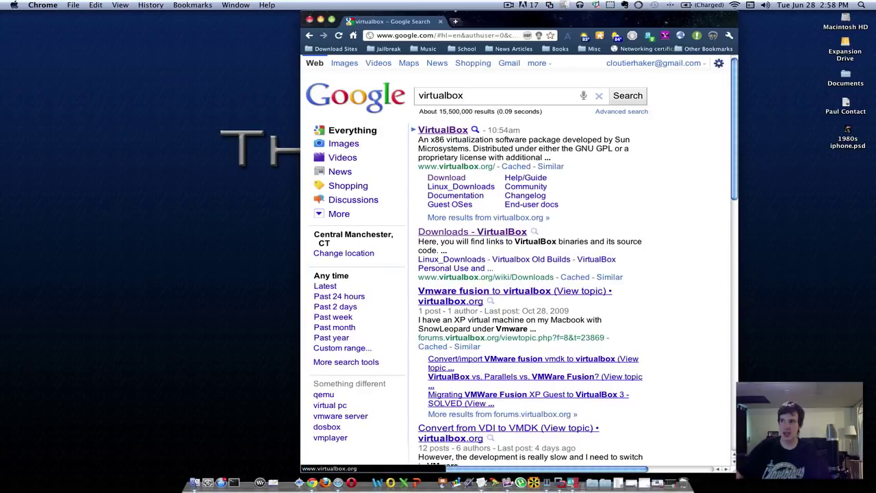
click(439, 133)
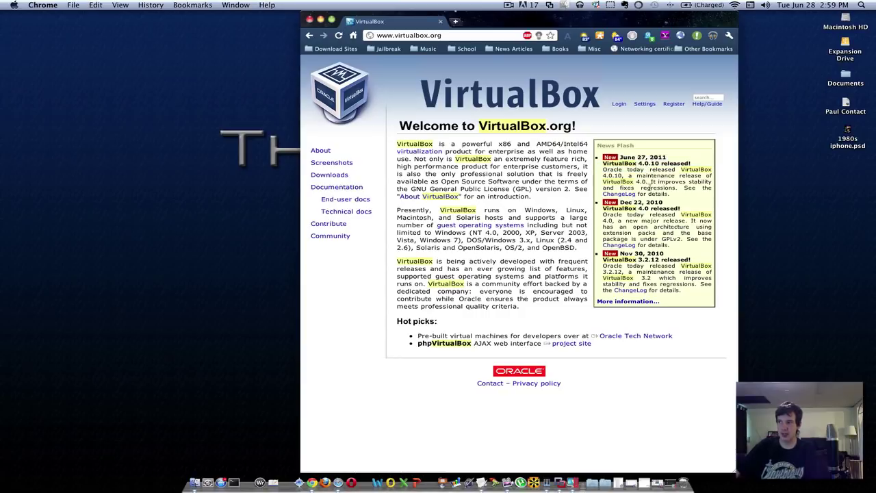
click(321, 21)
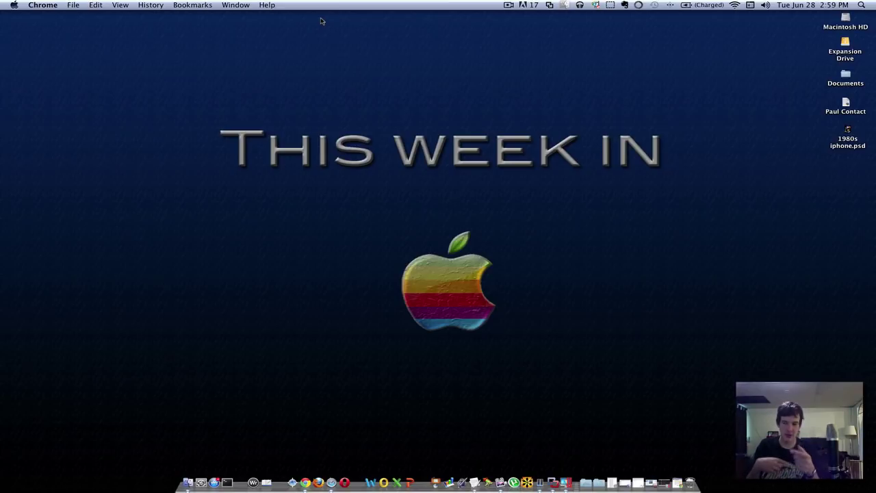
Bring VMware Fusion to the front from the Dock and look through its File menu.
click(558, 483)
click(554, 482)
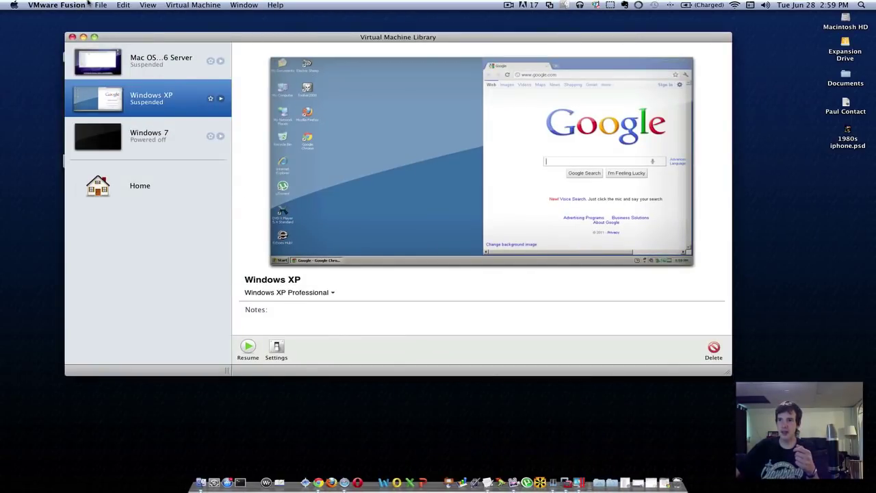
click(101, 5)
click(99, 28)
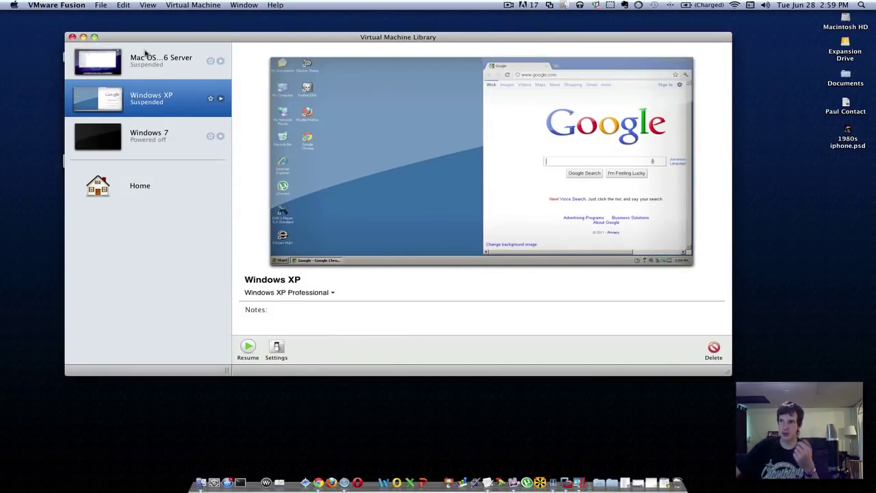
Start the New Virtual Machine Assistant via File > New, then close it without creating a machine.
click(100, 5)
click(103, 22)
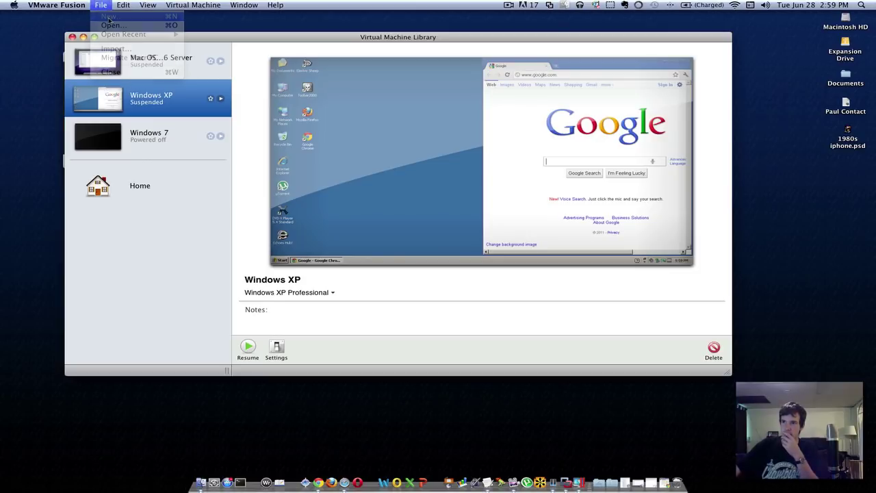
drag(385, 78, 205, 64)
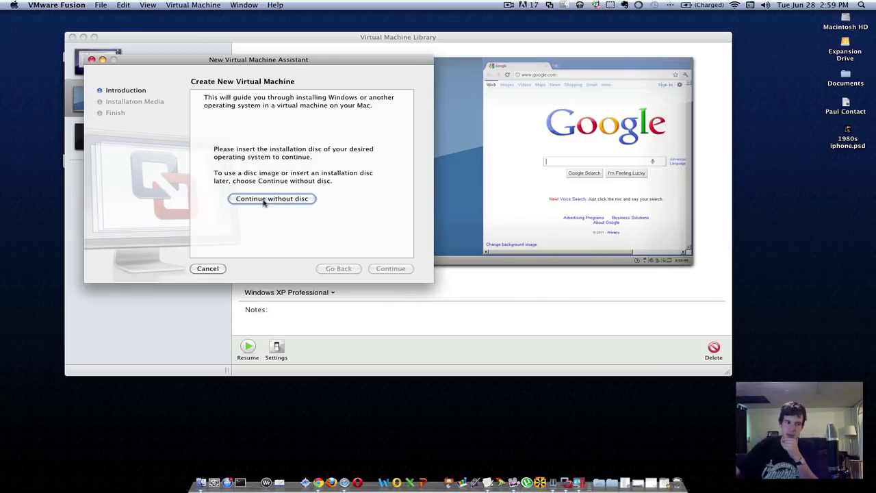
click(91, 60)
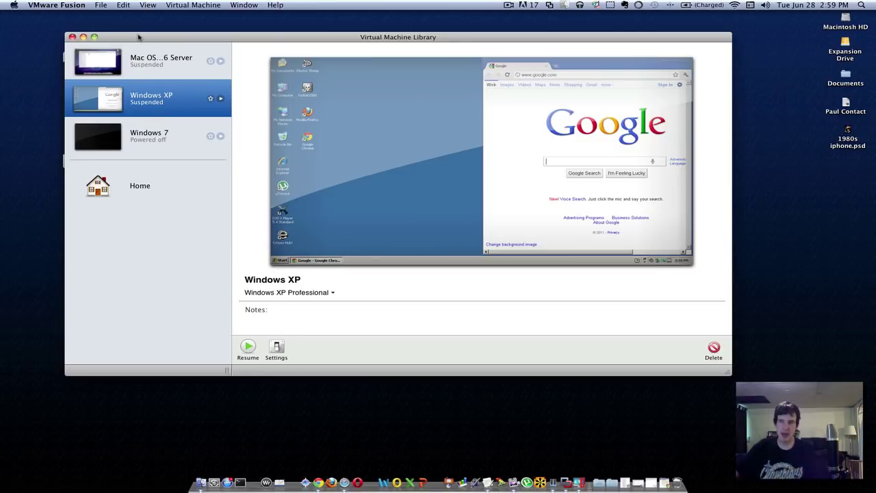
drag(138, 37, 116, 43)
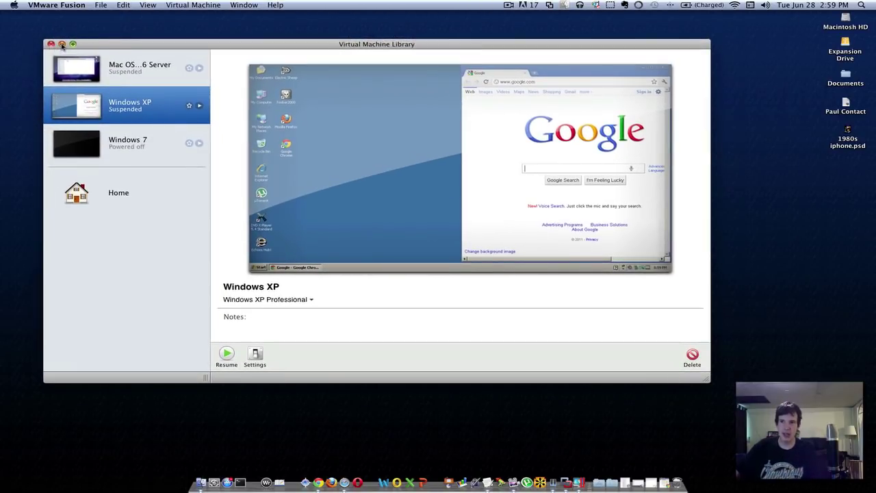
Minimize the VMware library and drag the Parallels machine list to the top-left.
click(62, 44)
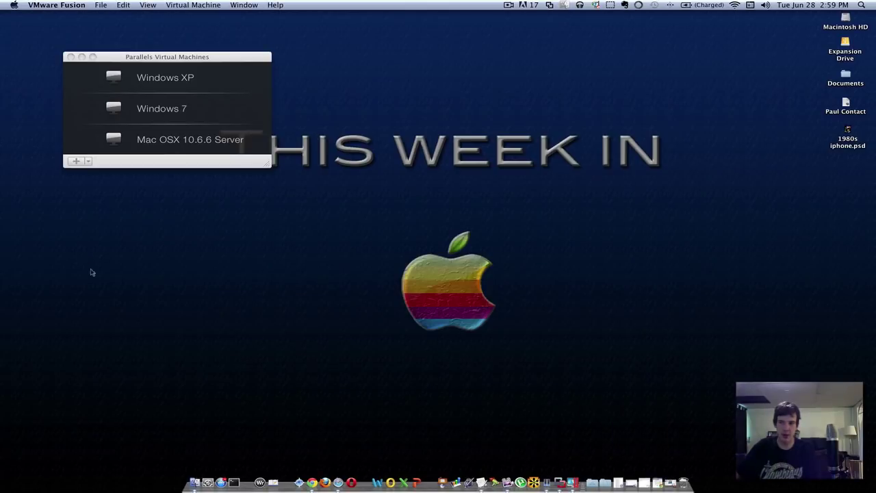
click(205, 419)
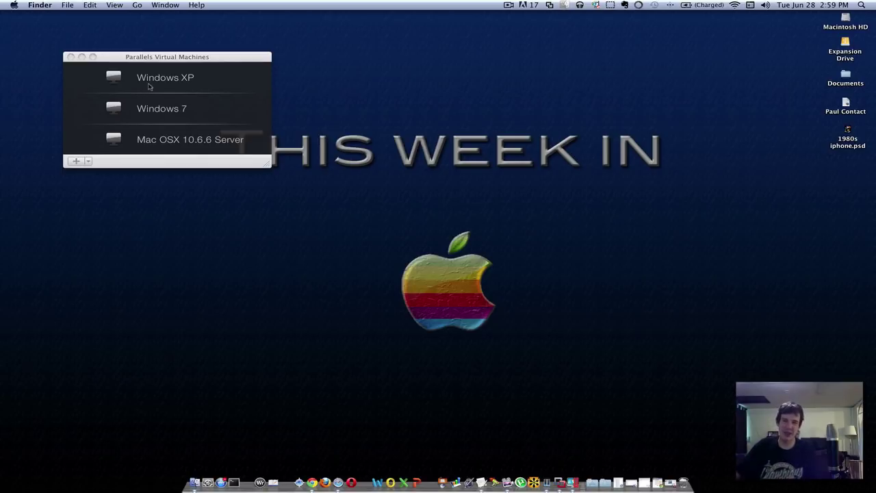
drag(150, 66, 175, 124)
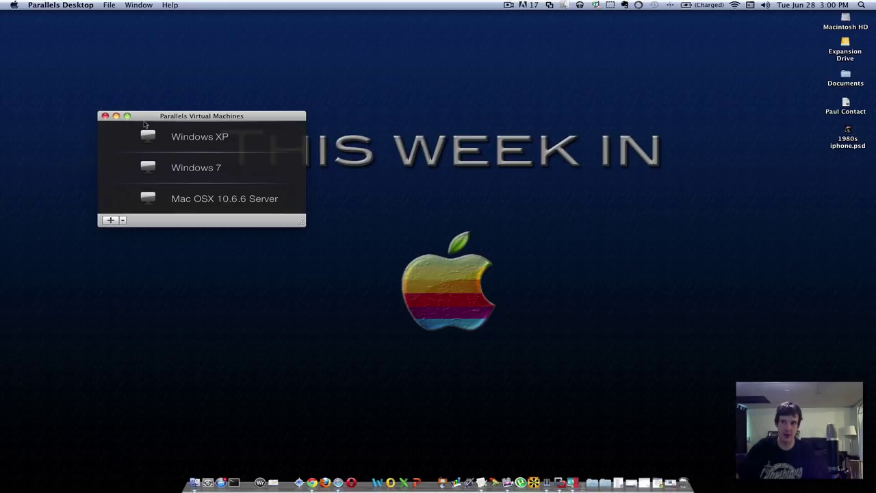
drag(138, 113, 85, 49)
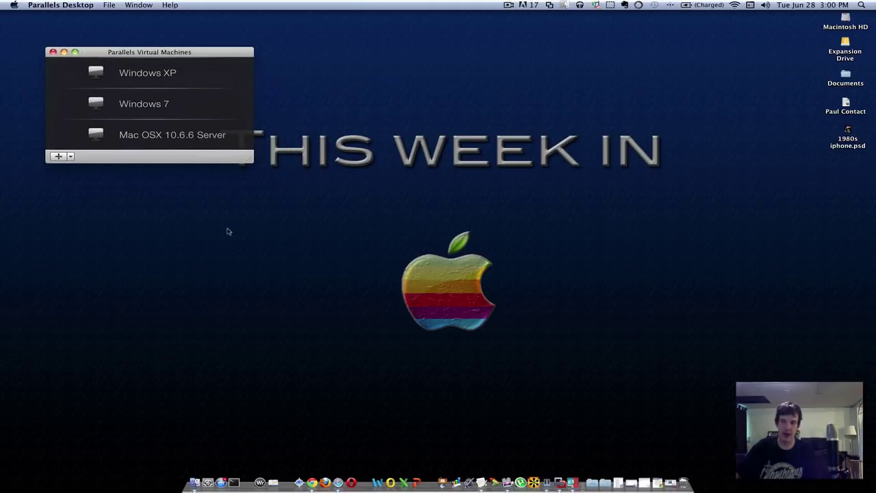
Shift the Parallels machine list further left, then minimize it so only the desktop shows.
click(215, 354)
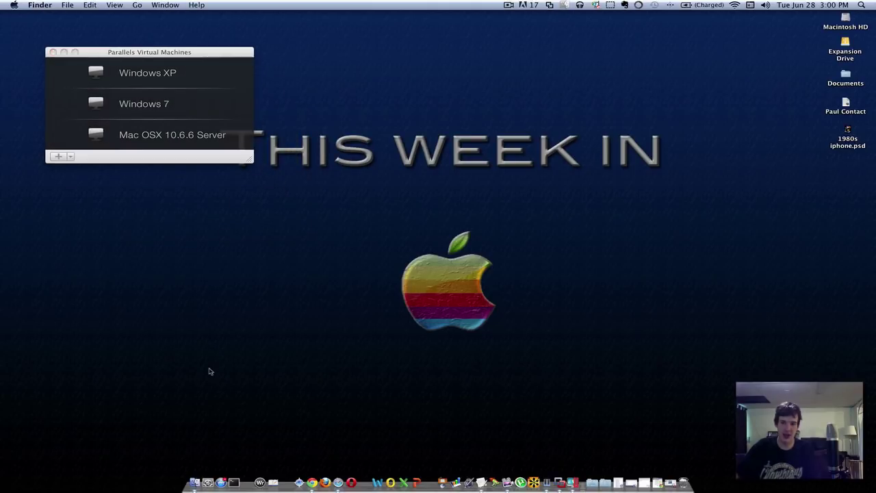
drag(119, 52, 80, 63)
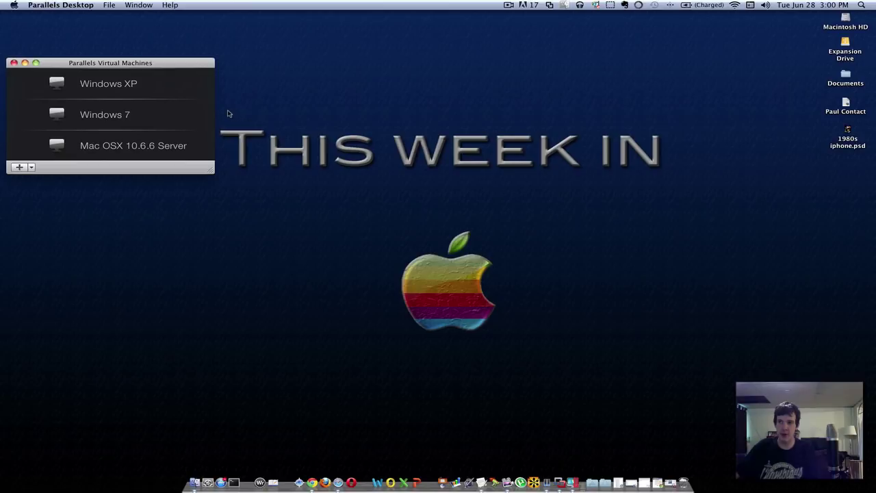
drag(223, 112, 687, 357)
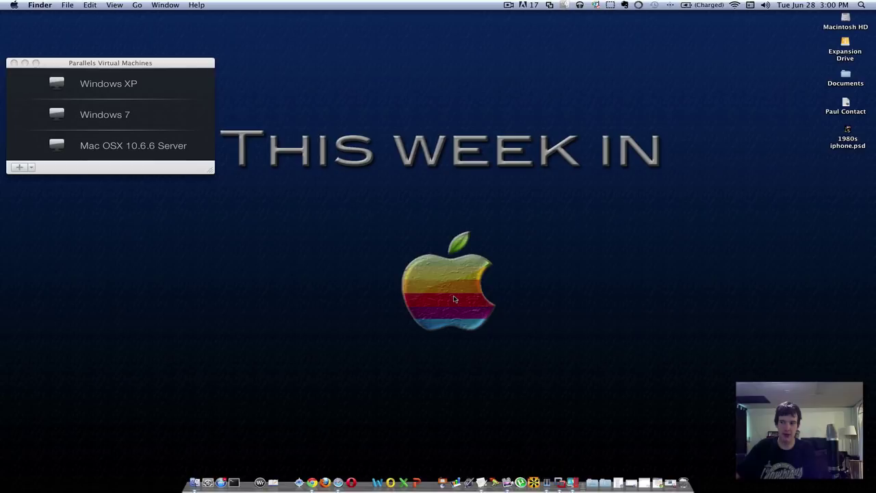
click(96, 73)
click(87, 78)
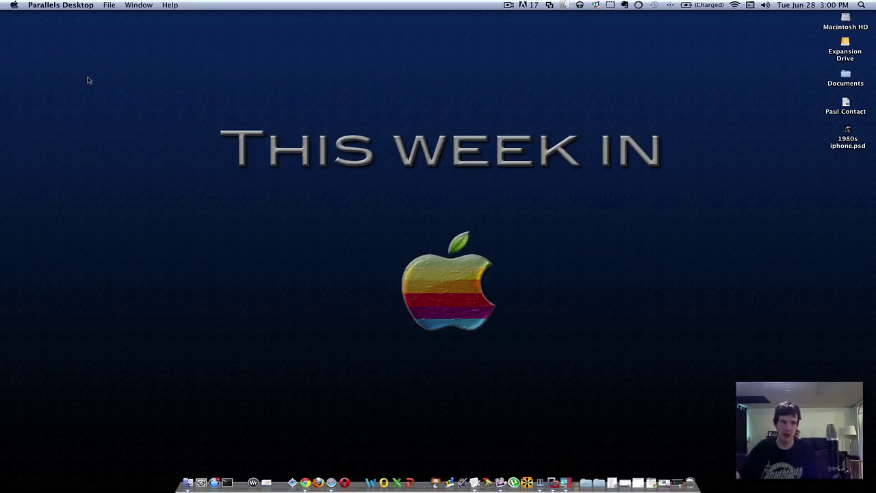